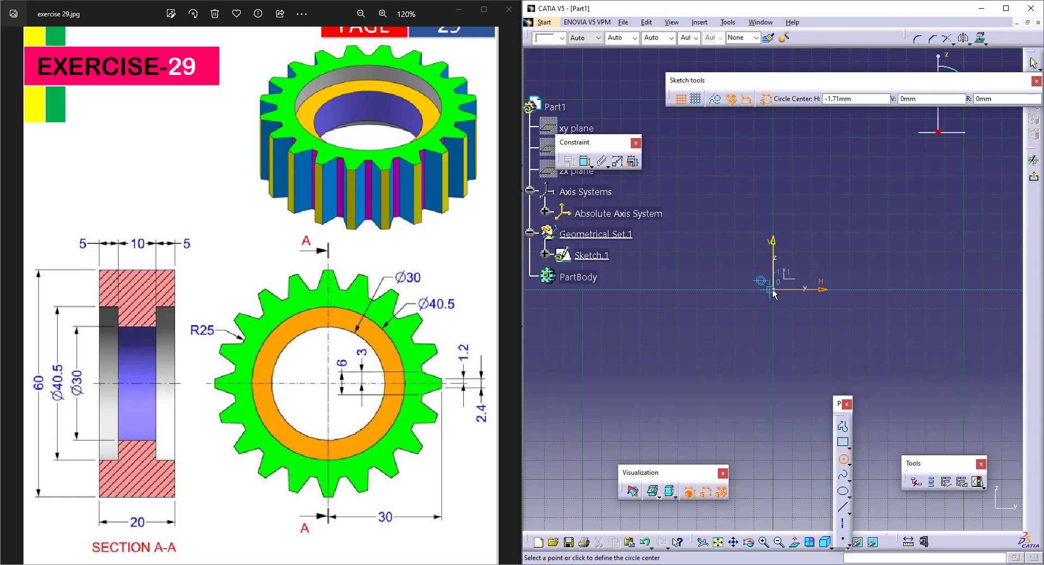
Step: Draw a circle with a radius of about 68 mm centred on the sketch origin
click(773, 290)
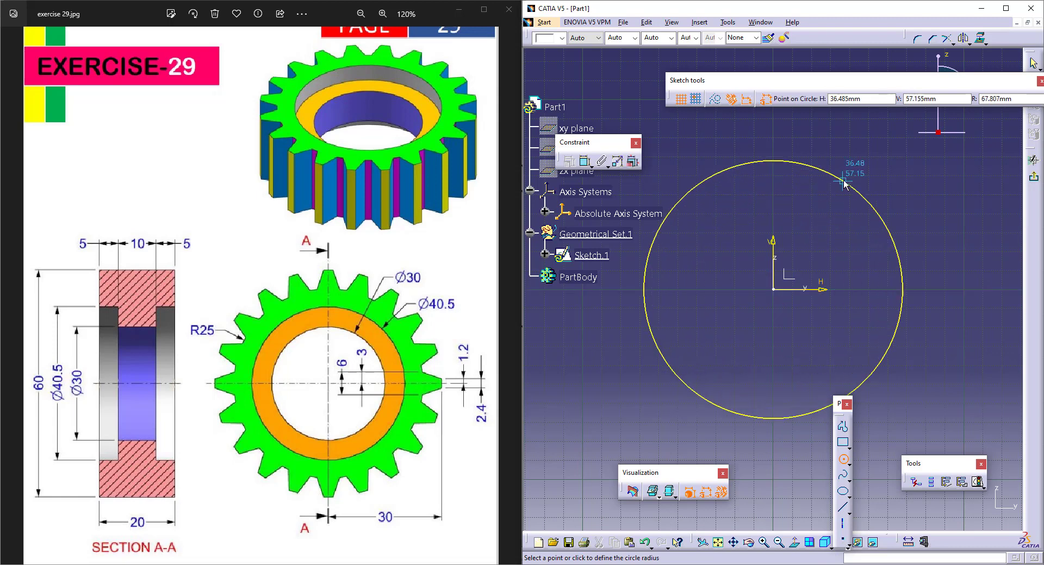
click(843, 183)
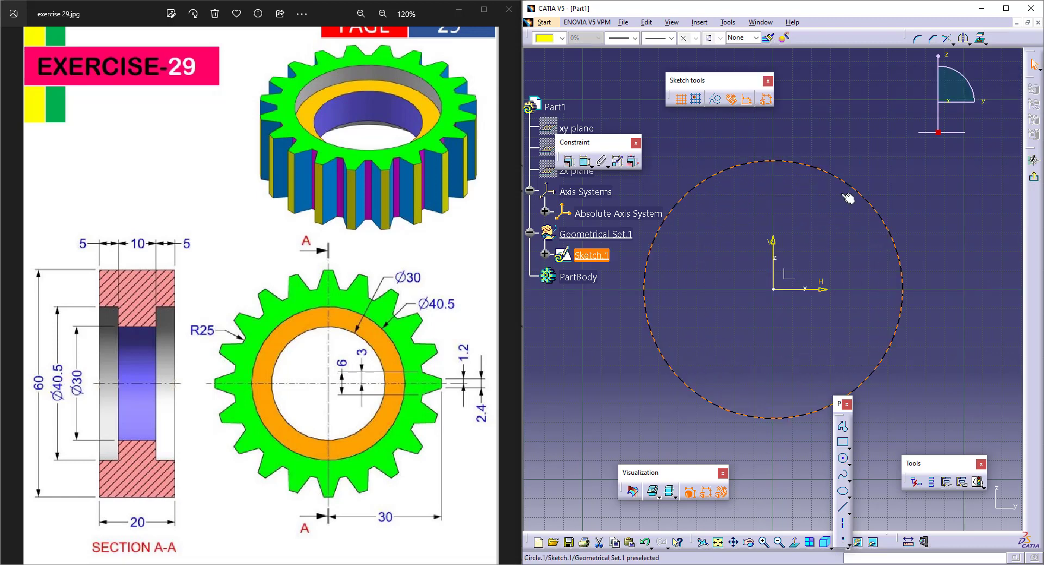
middle_drag(828, 254, 828, 270)
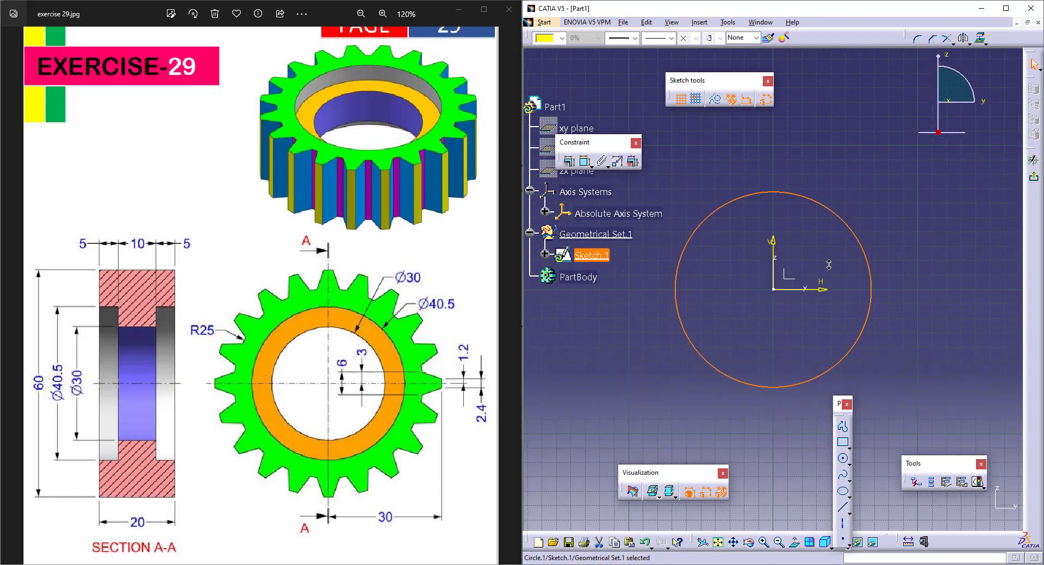
Step: Dimension the circle and set its diameter to 50 mm
click(586, 162)
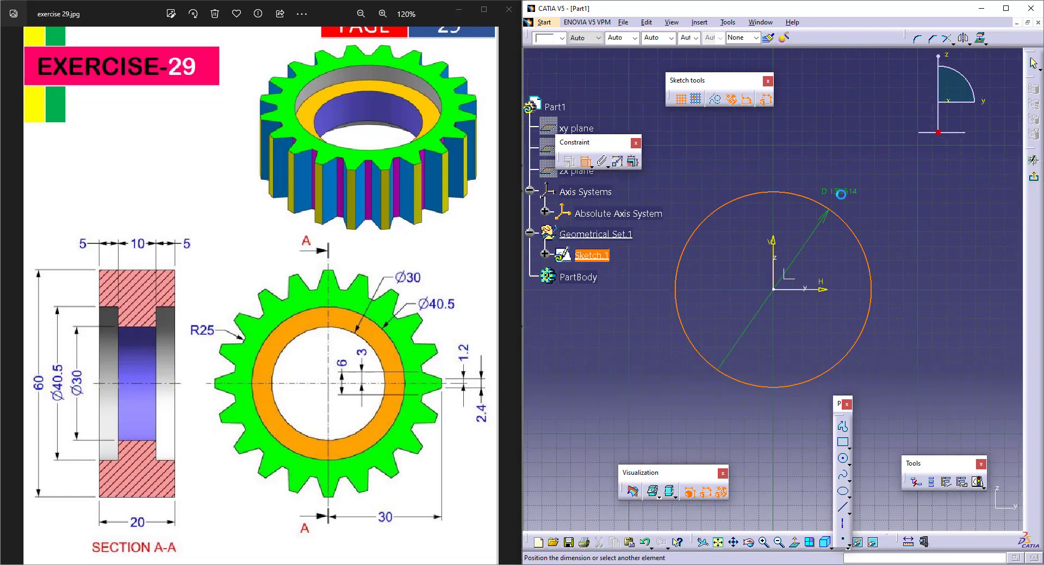
click(867, 194)
double_click(867, 195)
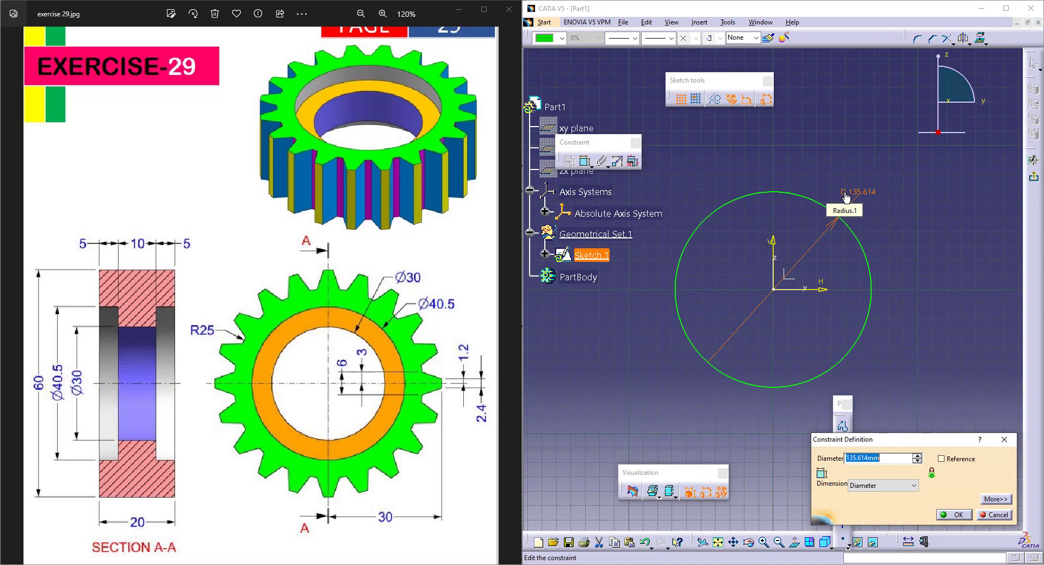
text(50)
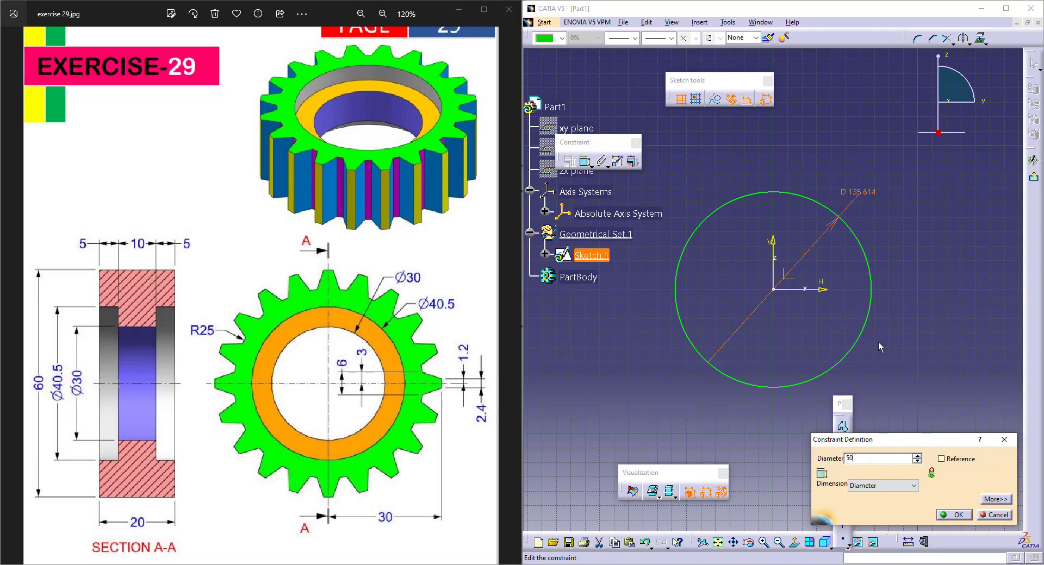
key(Return)
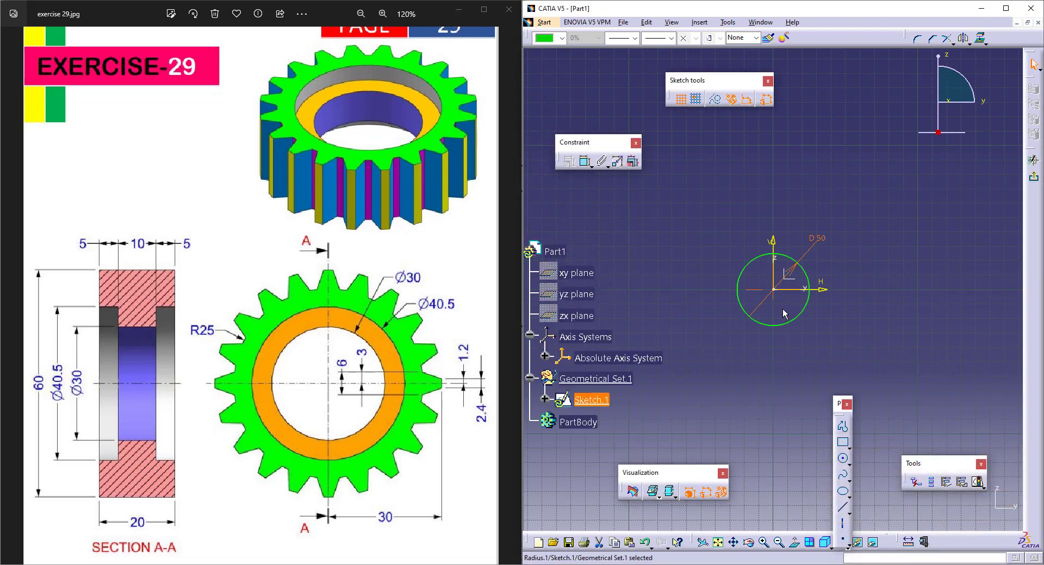
ctrl+middle_drag(786, 311, 780, 251)
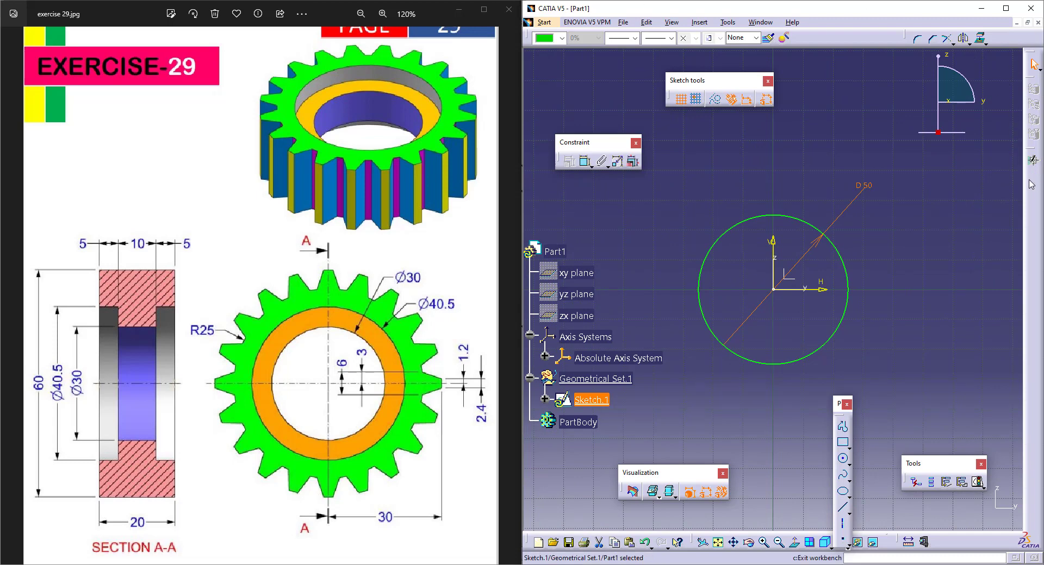
Step: Leave the sketch and extrude the circle into a solid disc with Pad
click(1033, 177)
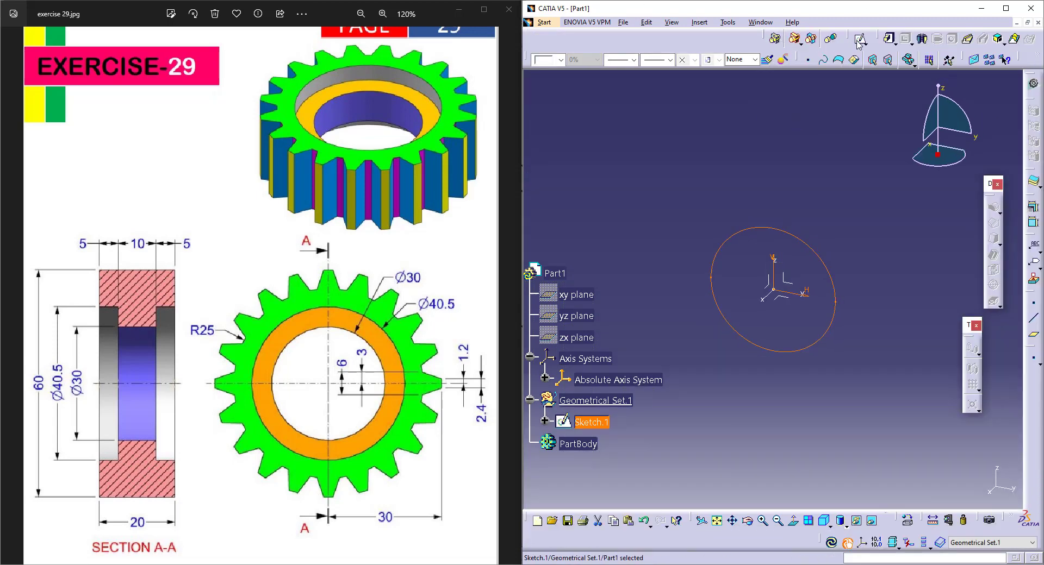
click(892, 41)
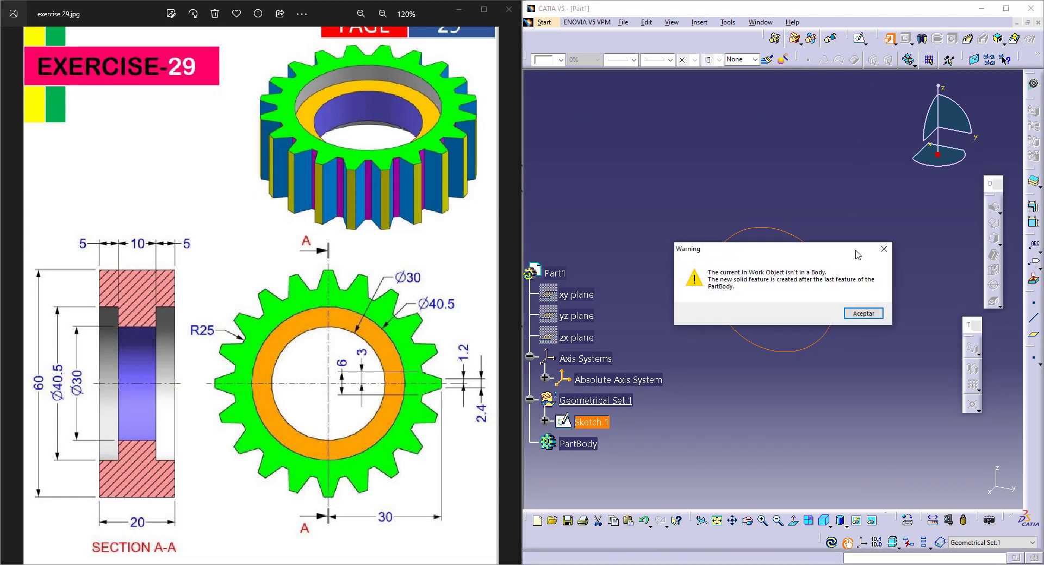
click(854, 311)
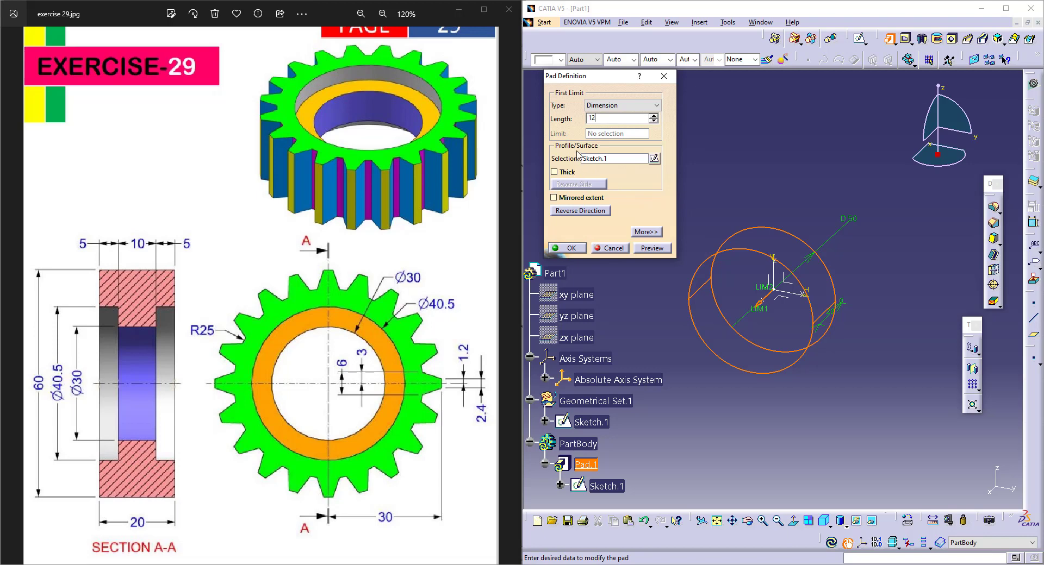
drag(600, 119, 560, 123)
click(570, 248)
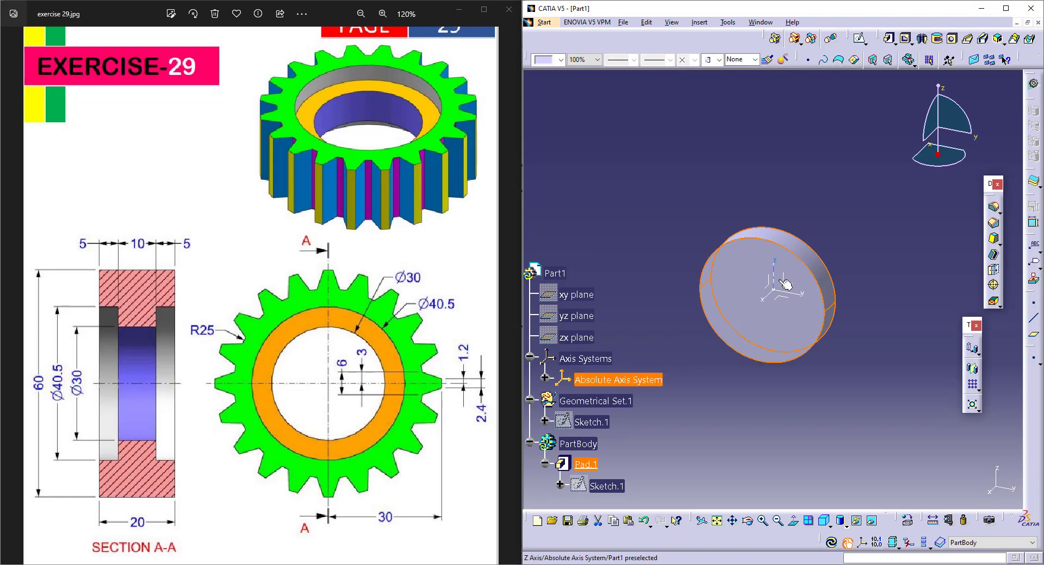
Step: Start a new sketch on the yz plane of the Absolute Axis System and hide Pad.1
click(860, 42)
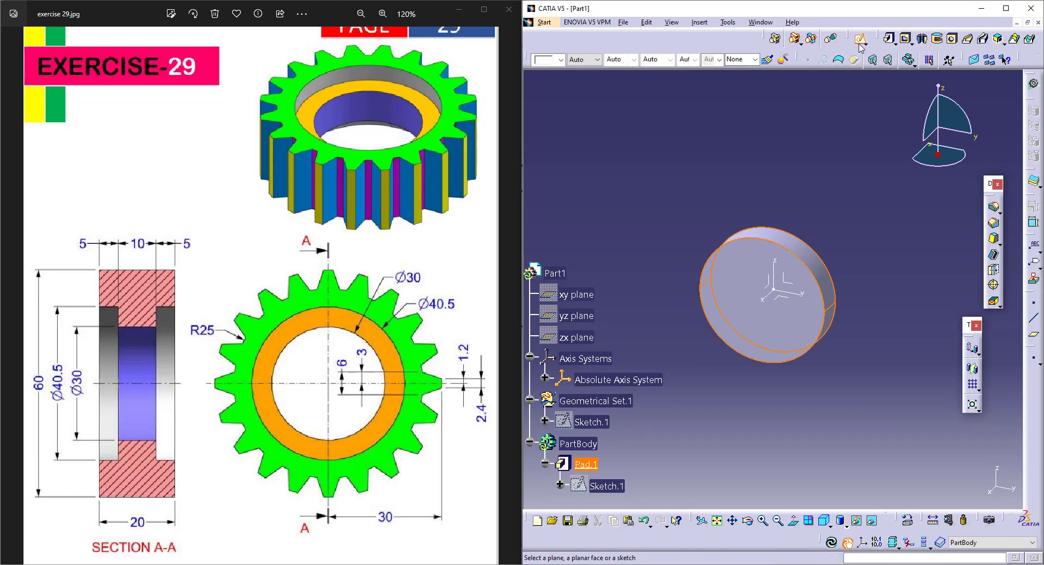
click(791, 284)
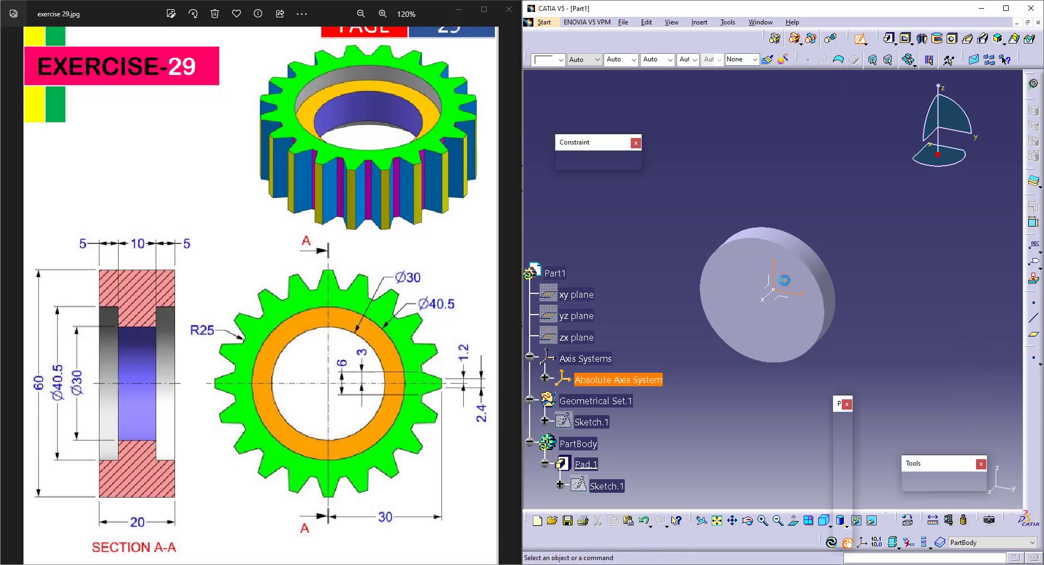
scroll(582, 409, down, 3)
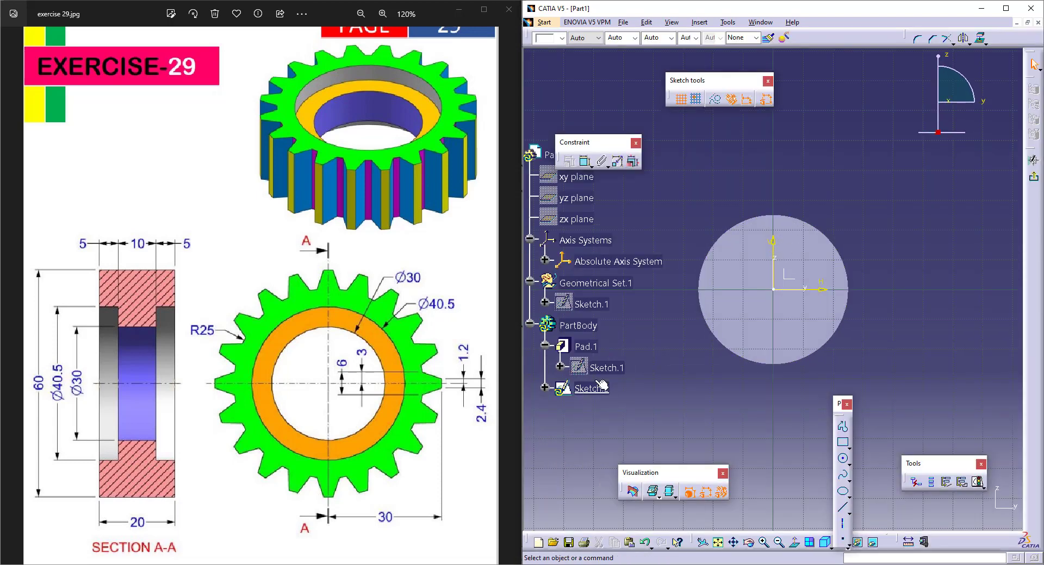
right_click(598, 354)
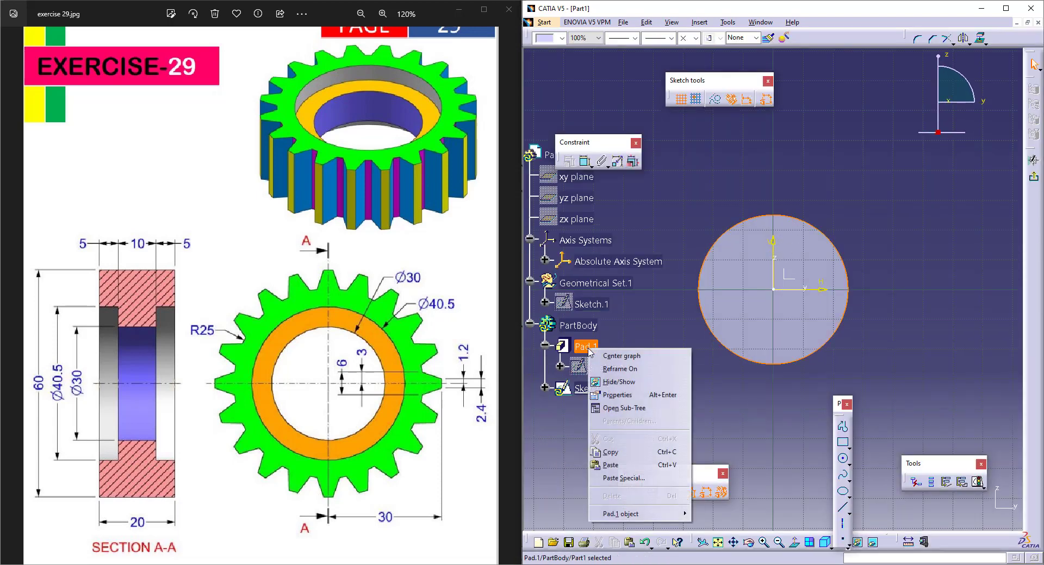
click(614, 385)
Step: Show Sketch.1, project its circle into the new sketch, and hide Sketch.1 again
right_click(598, 375)
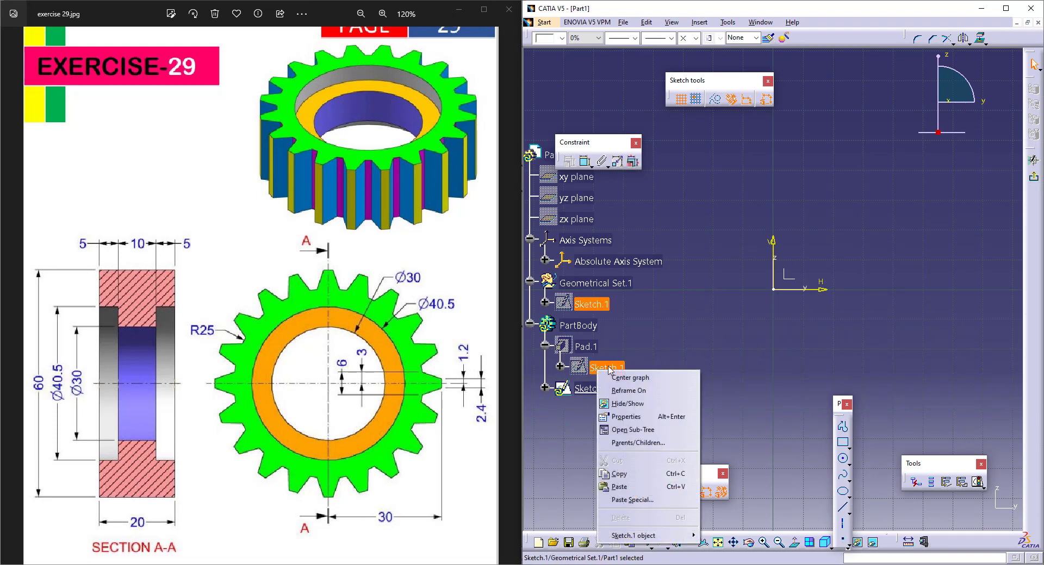
click(614, 405)
scroll(797, 189, up, 1)
ctrl+middle_drag(797, 189, 797, 163)
click(840, 372)
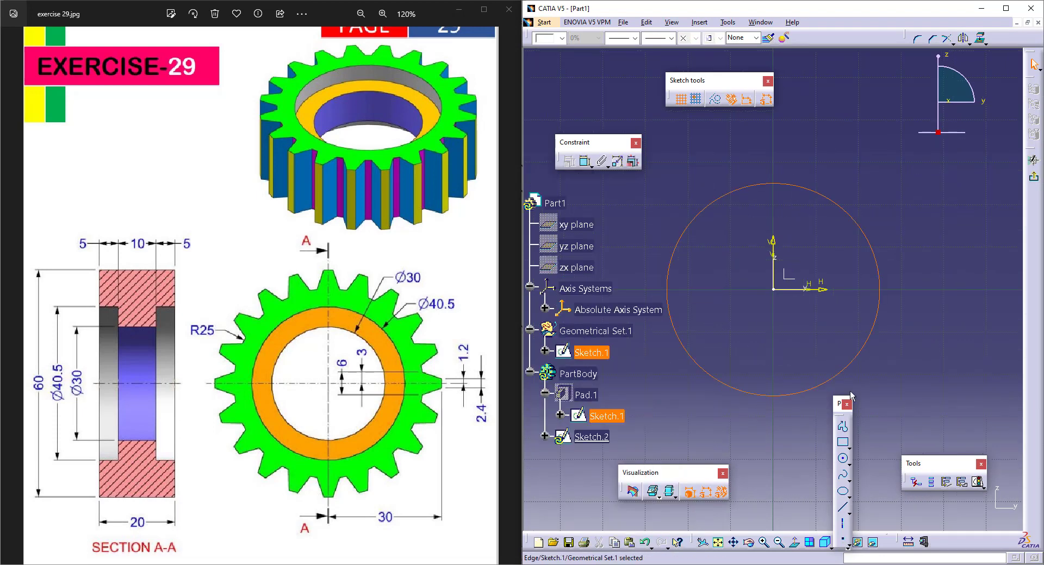
click(981, 38)
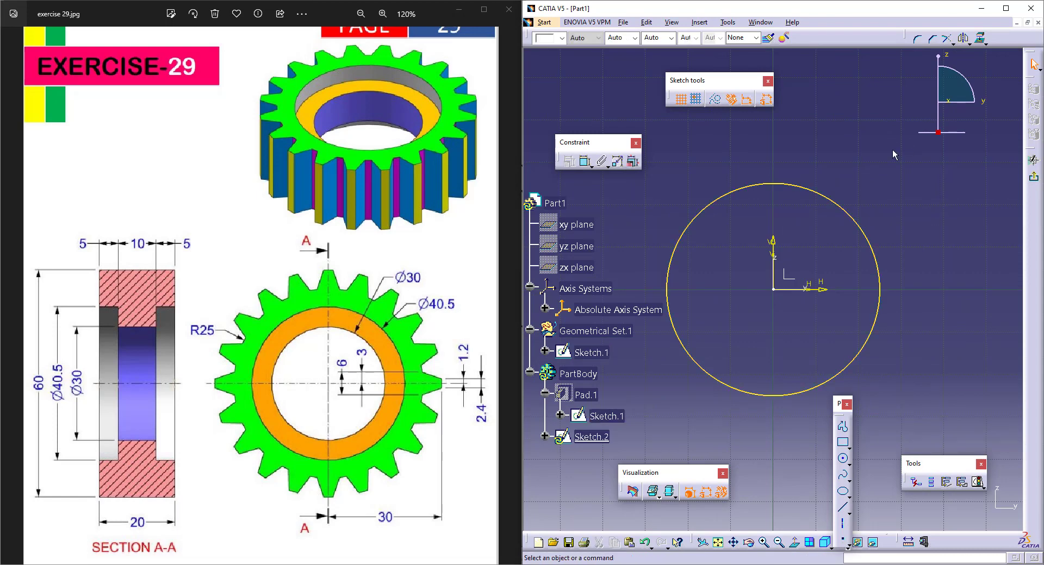
right_click(590, 354)
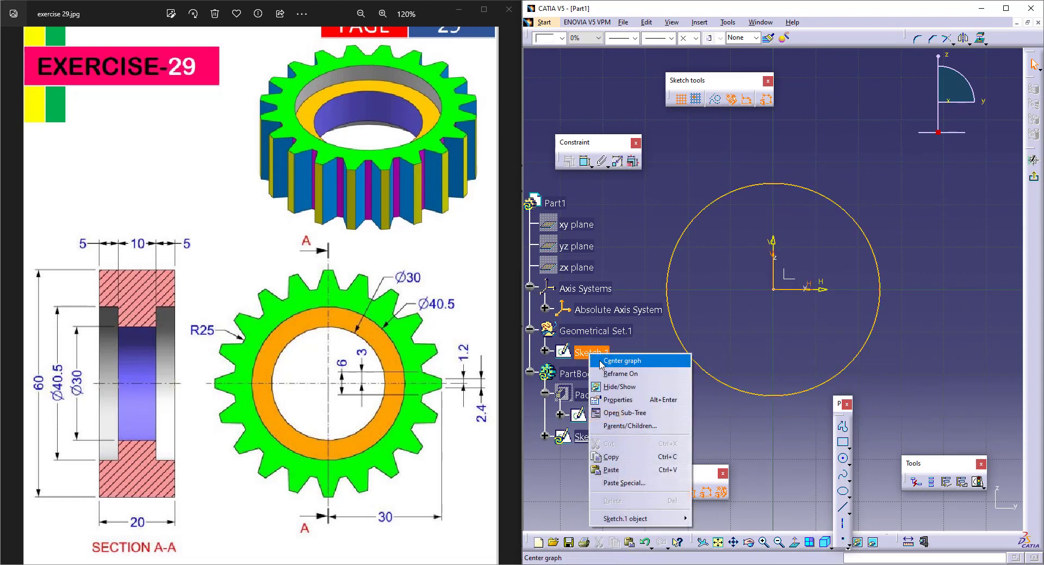
click(619, 388)
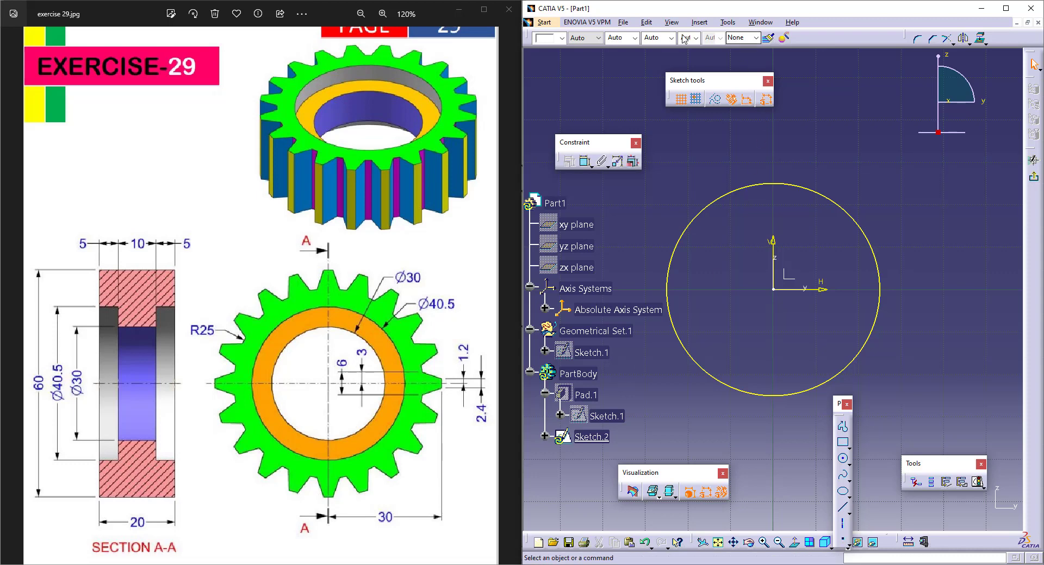
Step: Draw a vertical axis from the sketch origin upward past the projected circle
click(848, 513)
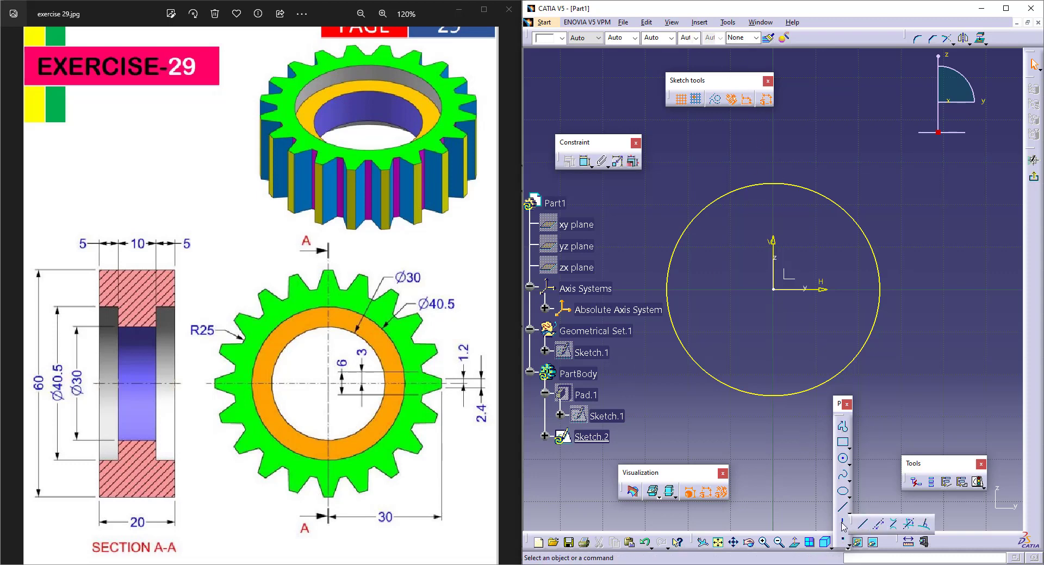
click(864, 524)
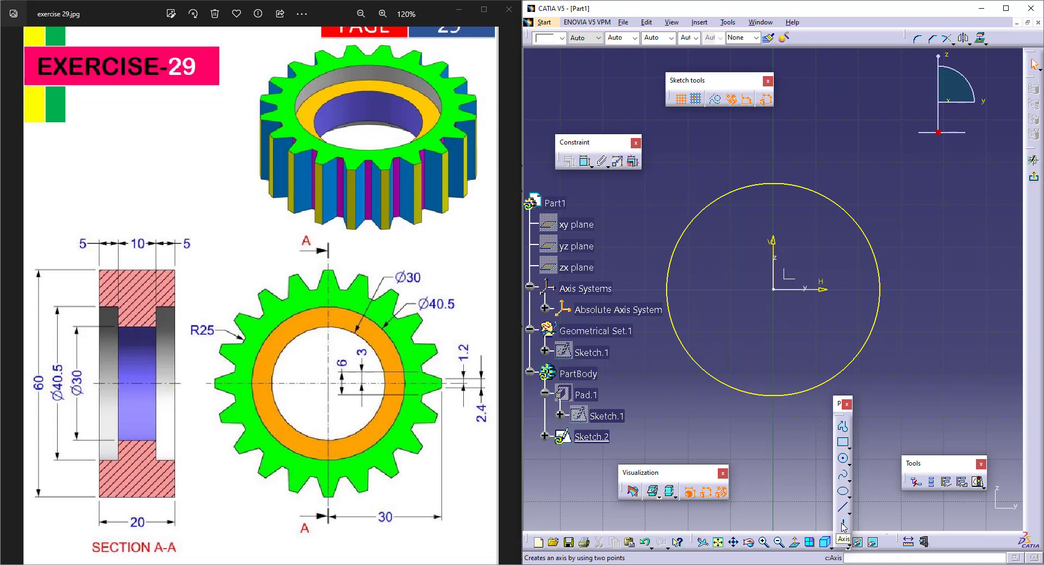
click(773, 289)
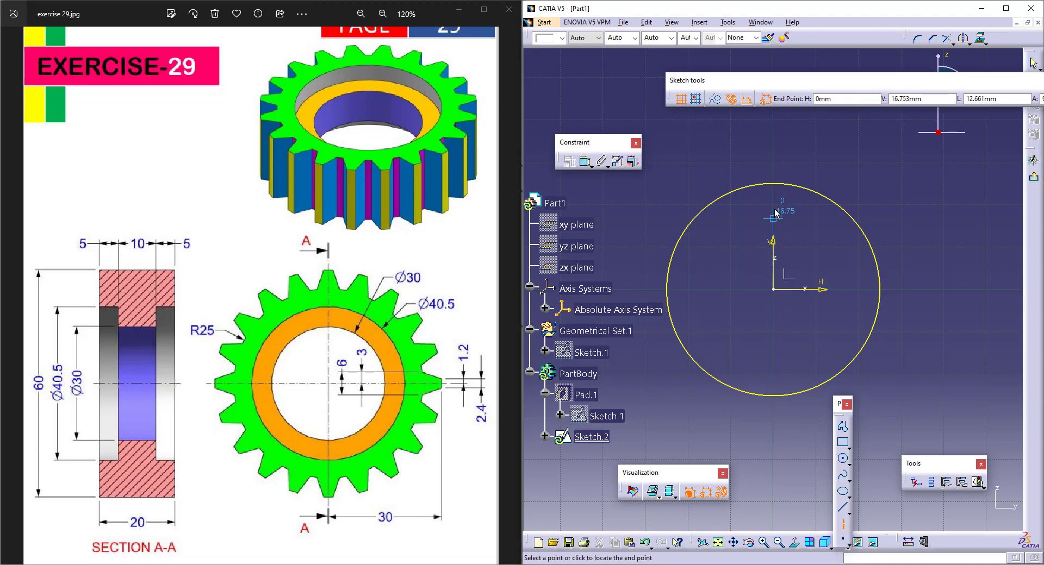
click(776, 128)
click(843, 155)
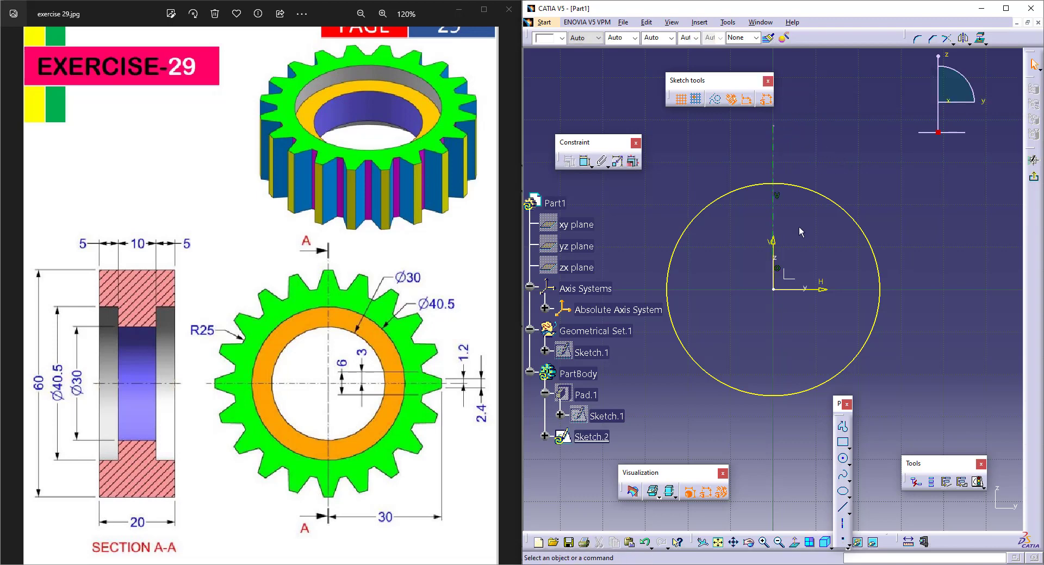
Step: Sketch a half-tooth profile: a slanted line rising from the circle's upper edge, and a horizontal line about 5.4 mm long ending on the axis
middle_drag(803, 243, 834, 274)
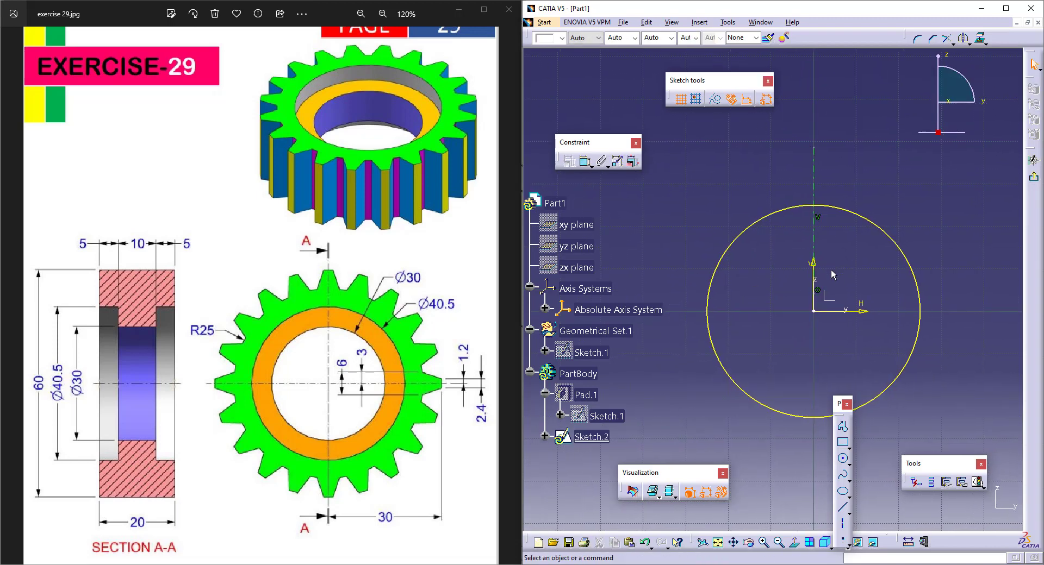
click(842, 426)
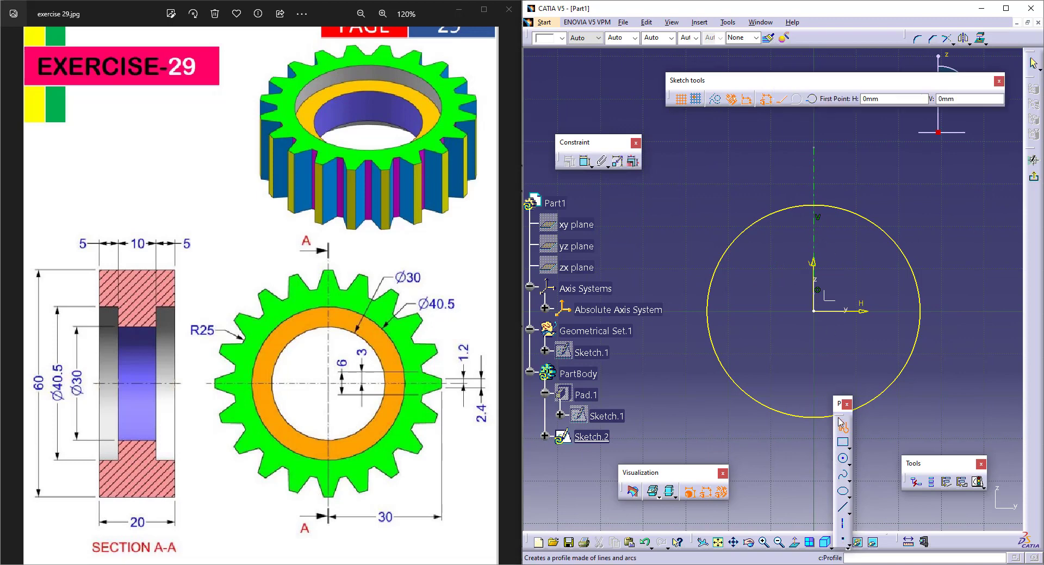
click(787, 209)
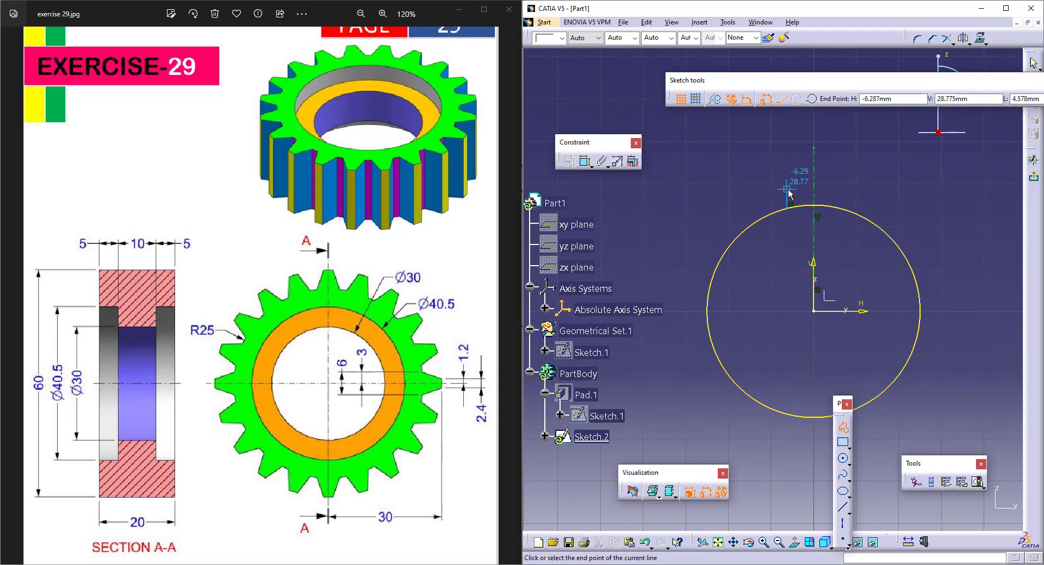
click(790, 184)
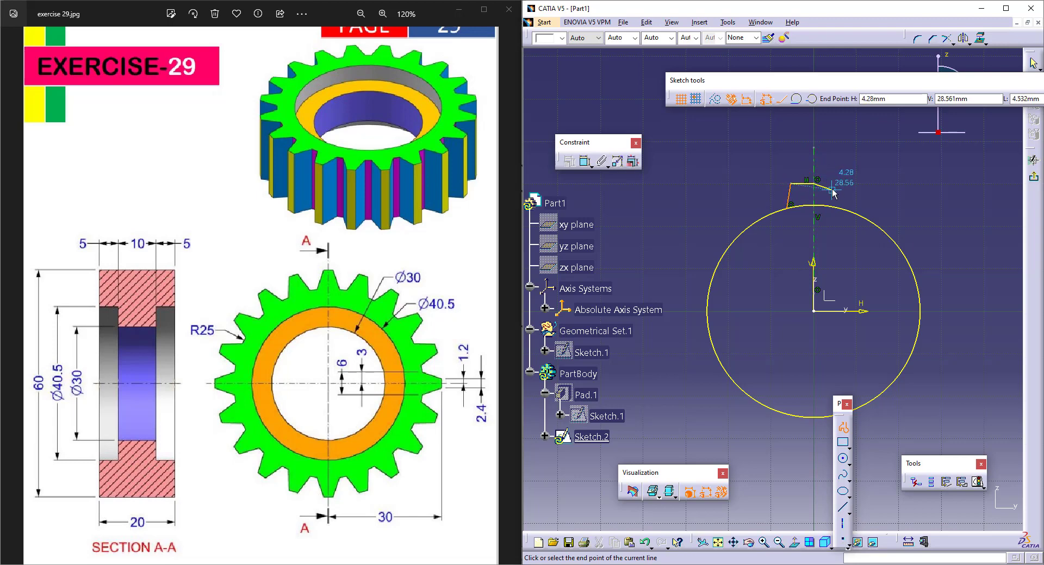
click(813, 184)
key(Escape)
mouse_move(817, 203)
middle_down()
mouse_move(803, 150)
mouse_move(810, 197)
mouse_move(787, 248)
mouse_move(710, 291)
middle_up()
click(710, 289)
Step: Dimension the tooth's horizontal top line to 2.4 mm, and the slanted line's lower end to 6 mm from the vertical axis
click(583, 160)
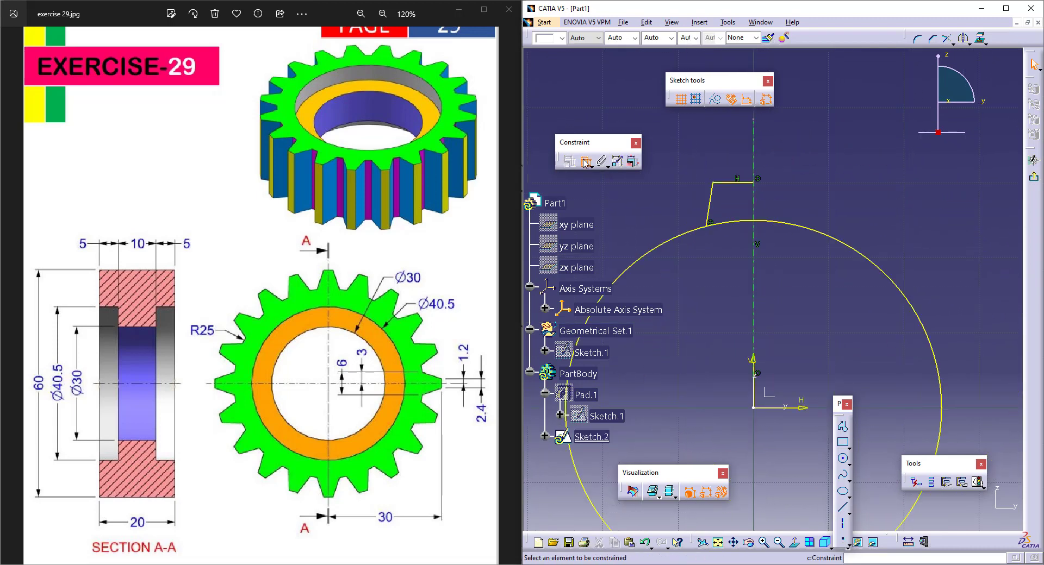
click(749, 183)
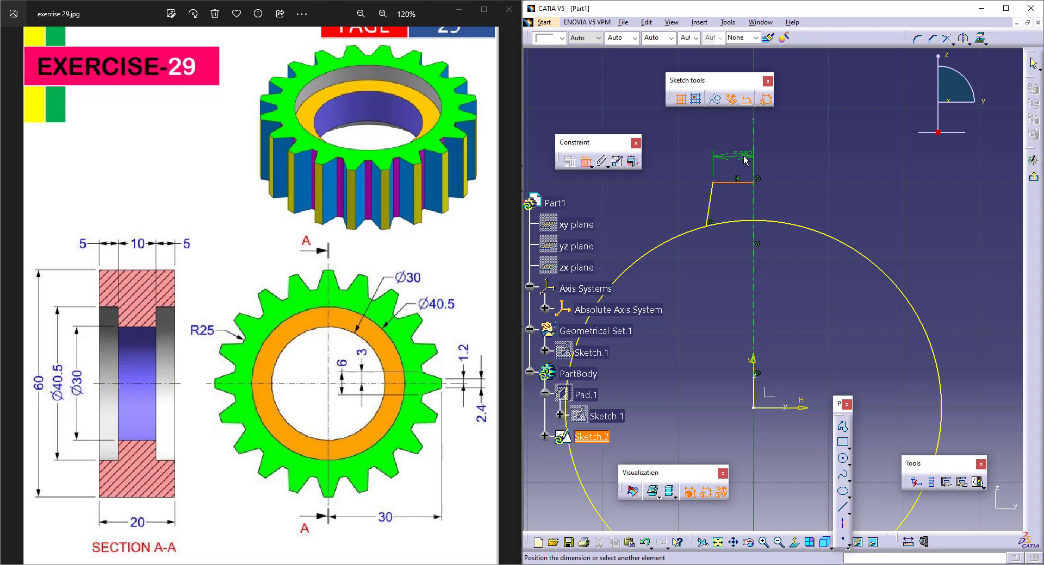
double_click(840, 143)
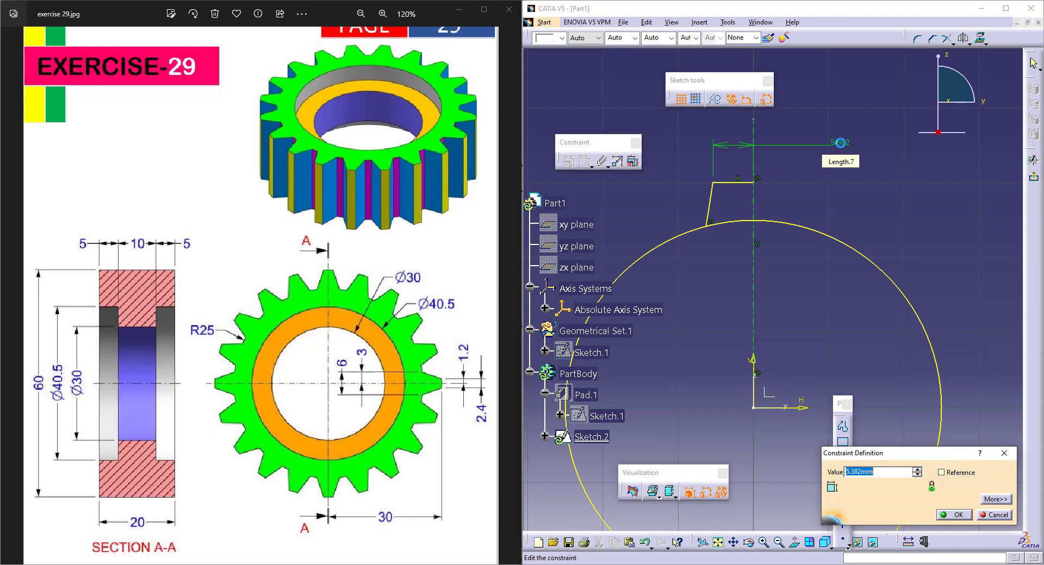
text(2.4mm)
key(Return)
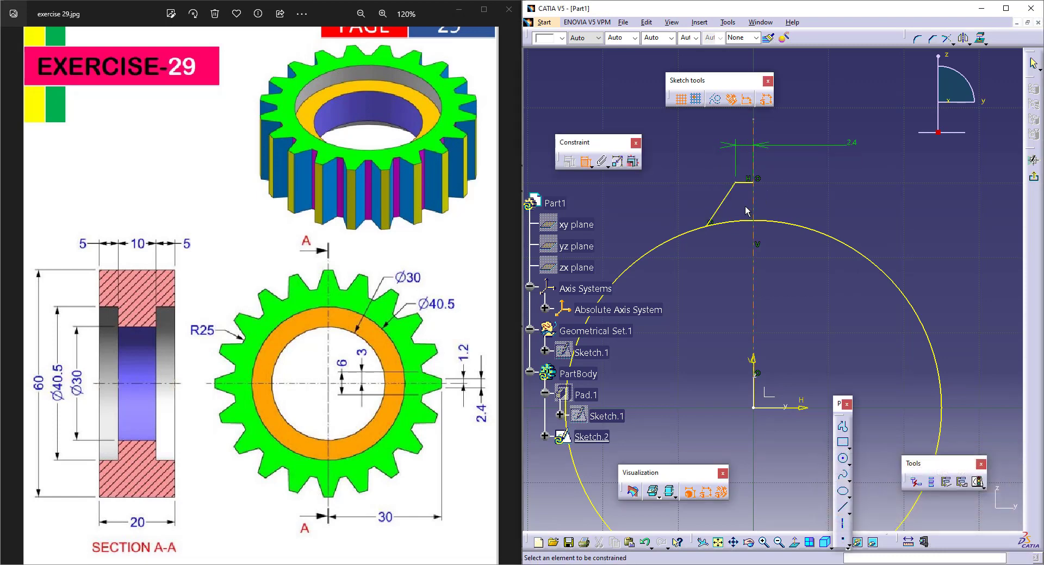
click(709, 225)
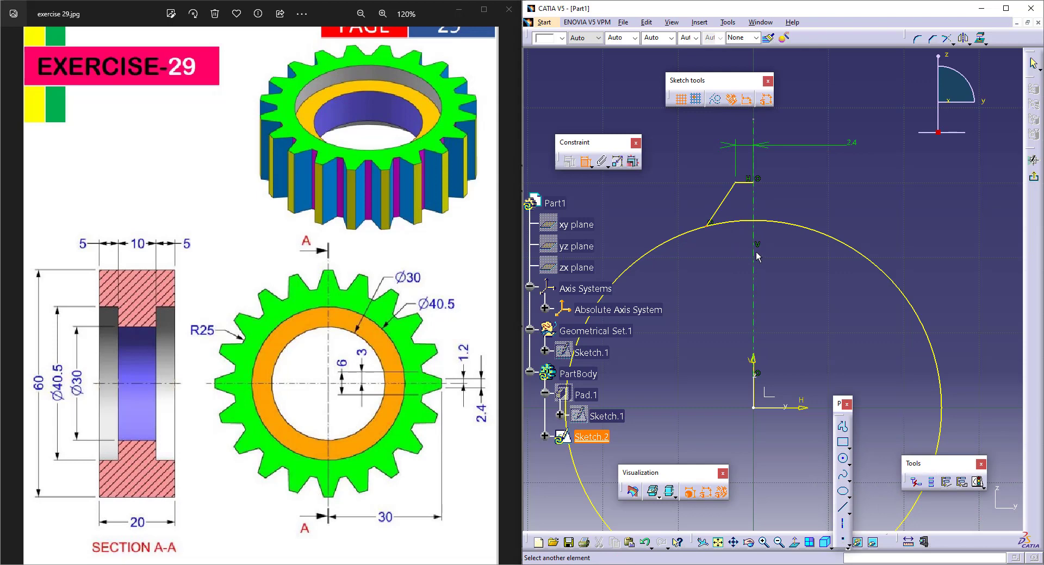
click(754, 254)
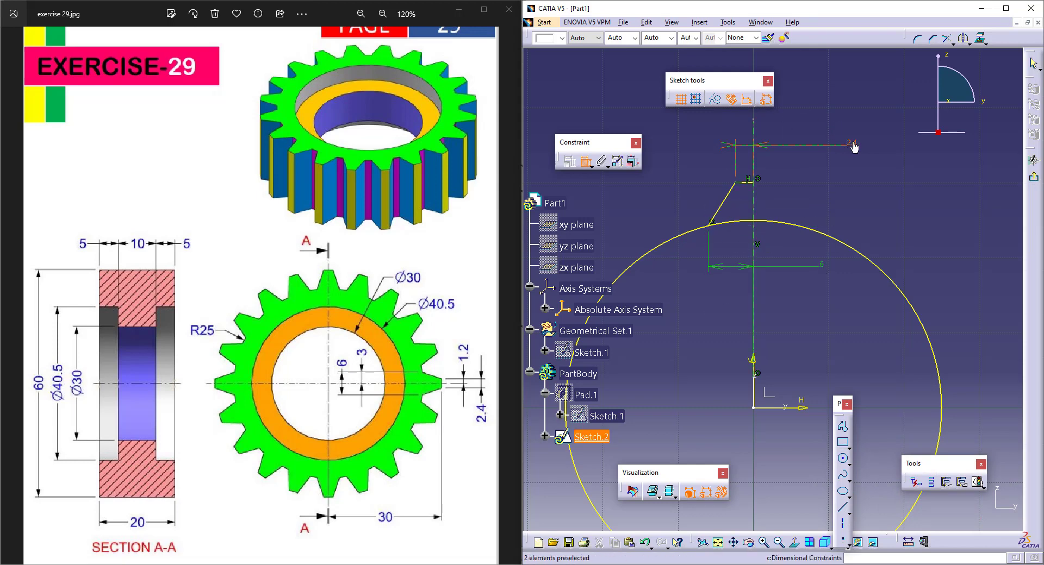
Step: Set the tooth's half-width offsets from the vertical axis to 1.2 mm at the top and 3 mm at the base
double_click(853, 142)
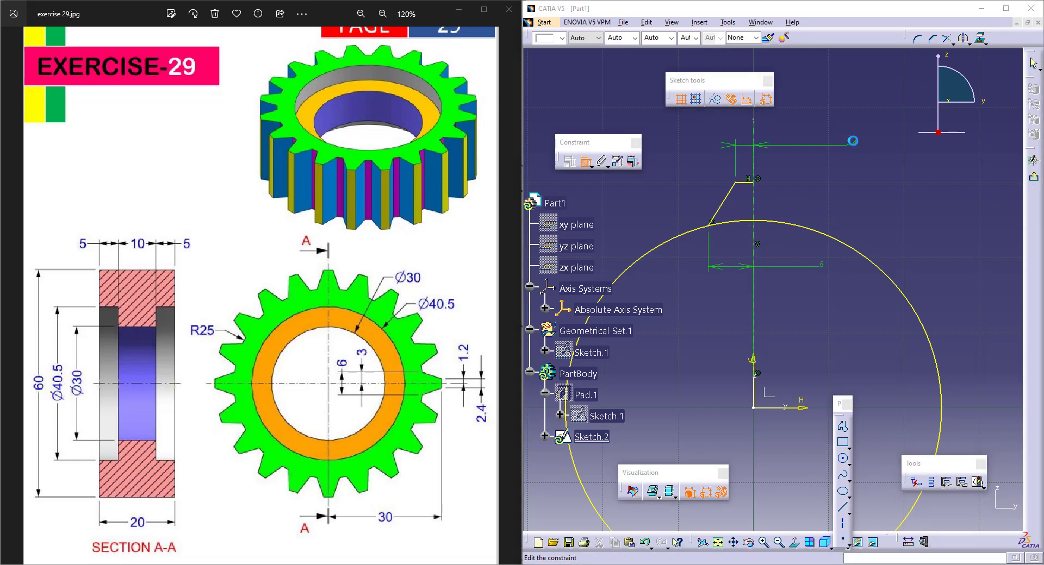
text(1.2)
key(Return)
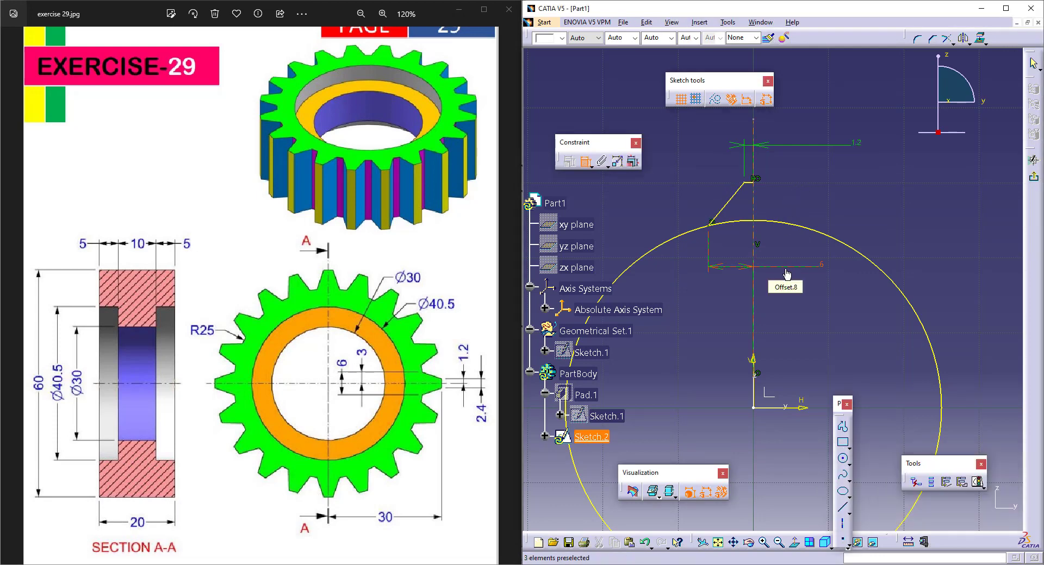
double_click(822, 265)
text(3)
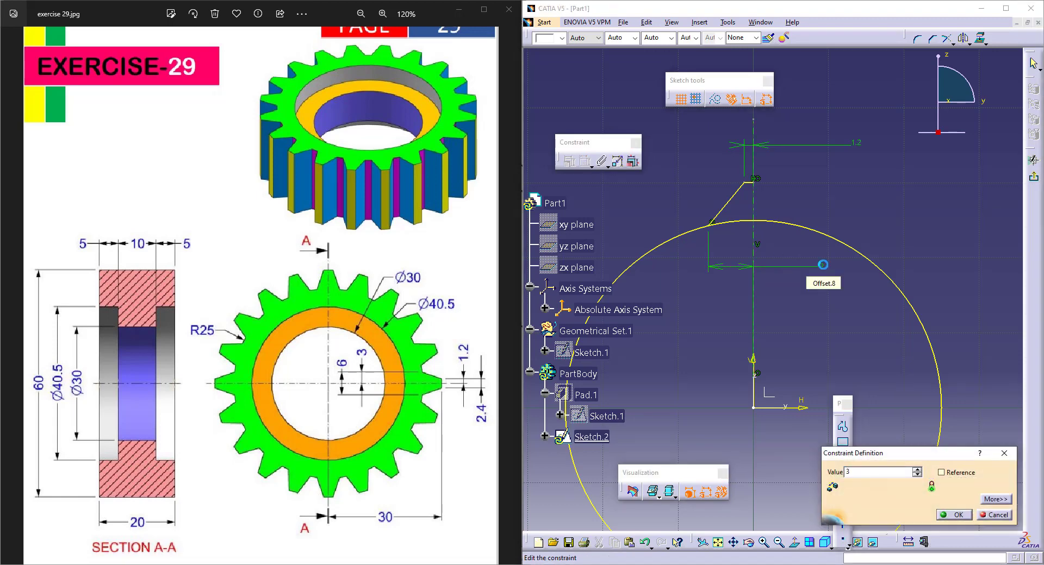
key(Return)
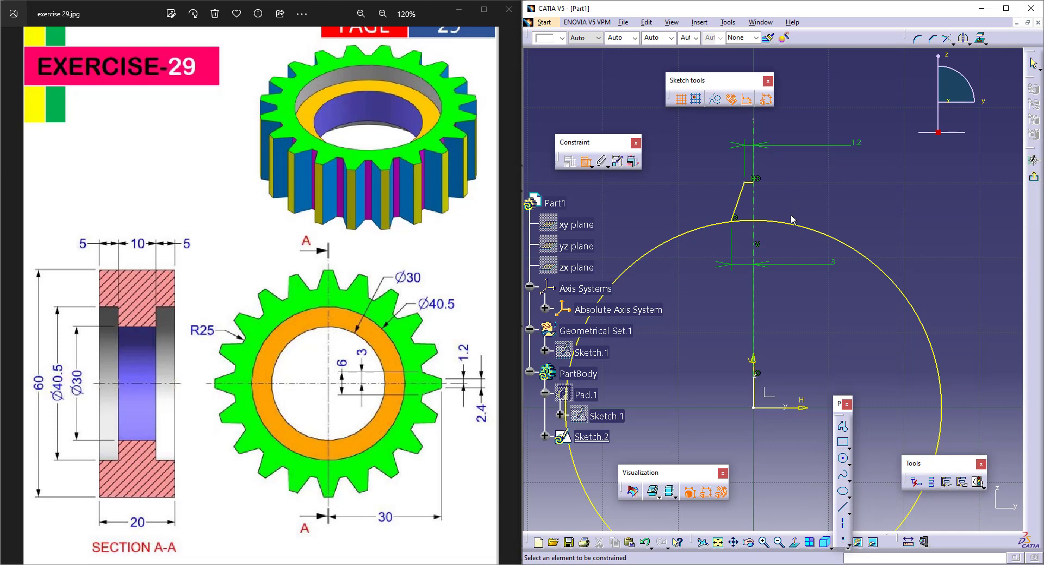
Step: Dimension the tooth's horizontal top line to 30 mm from the sketch's horizontal axis
click(757, 185)
click(797, 407)
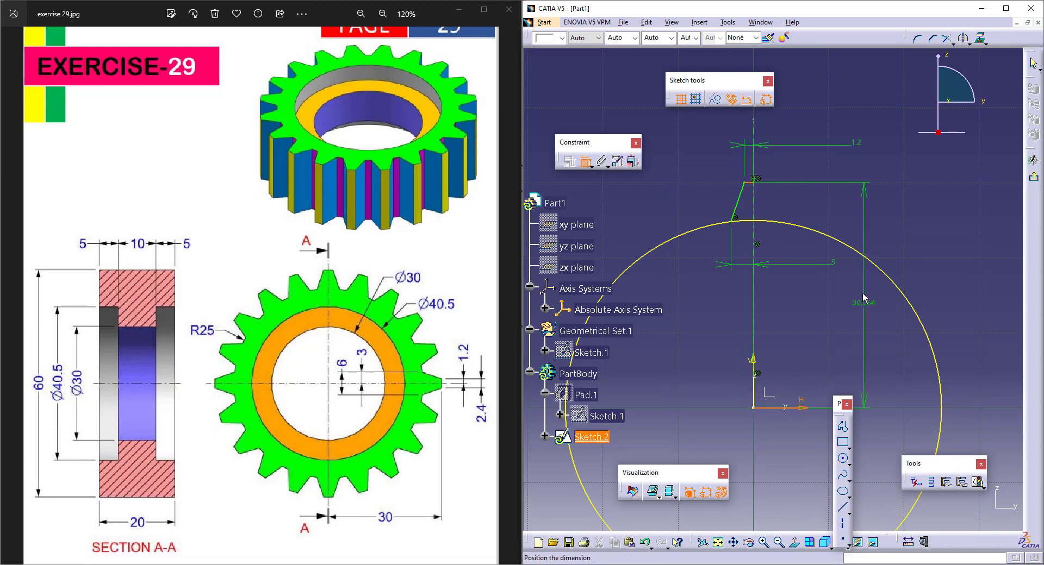
click(863, 229)
double_click(863, 227)
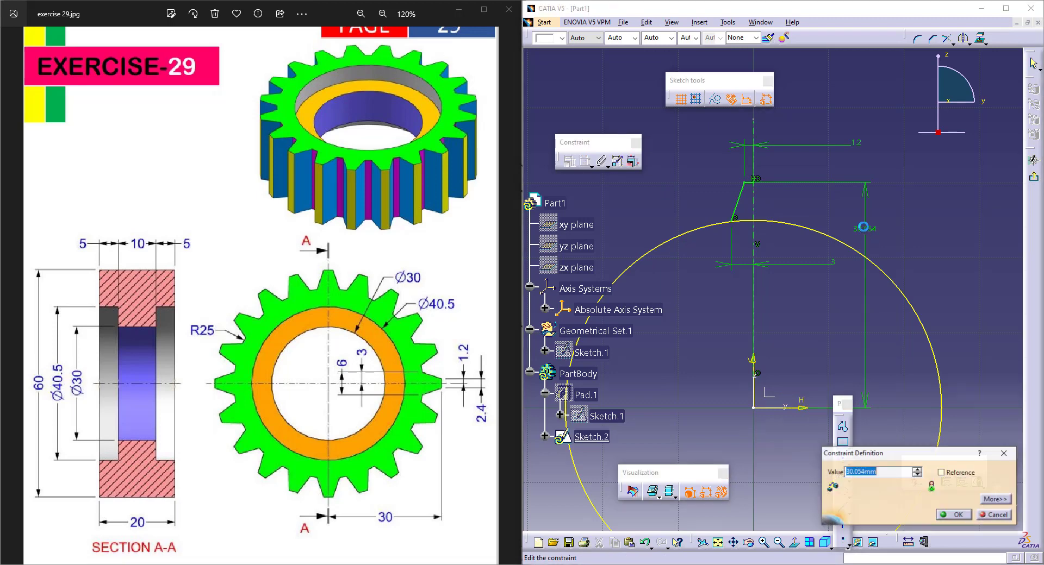
text(30)
key(Return)
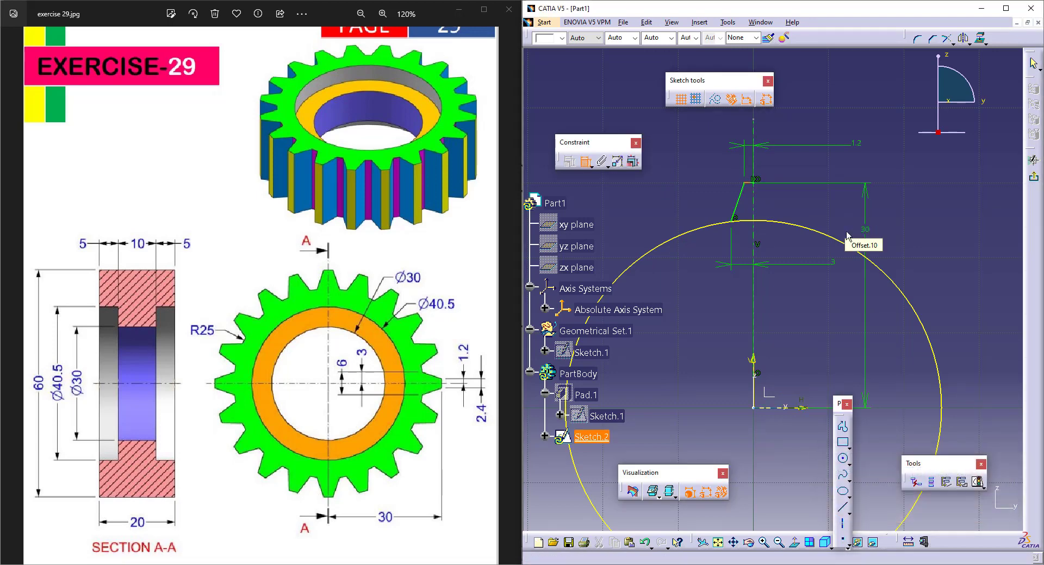
Step: Mirror the slanted line and the horizontal top line of the tooth about the vertical axis
click(737, 204)
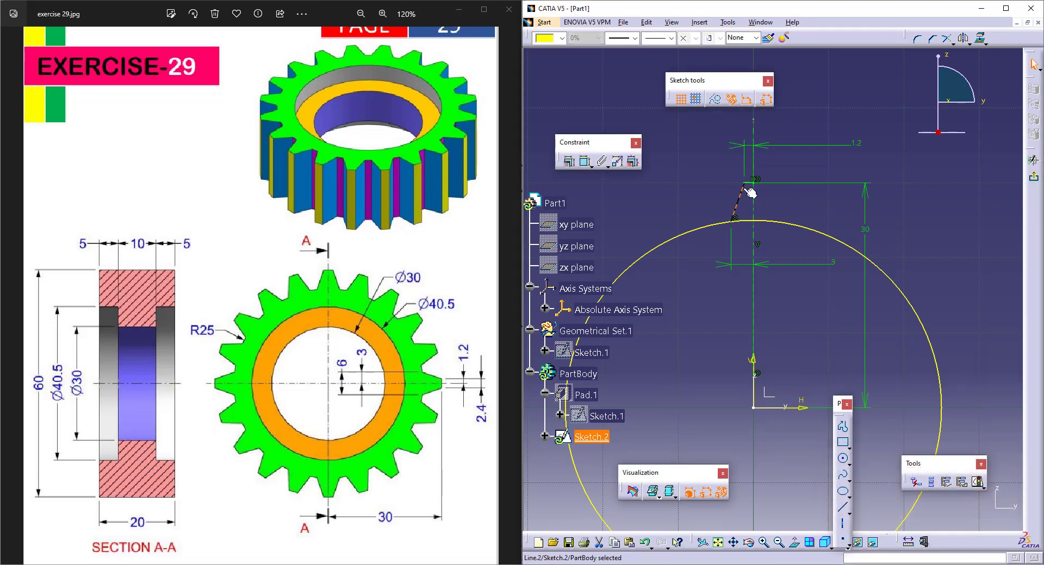
ctrl+click(750, 183)
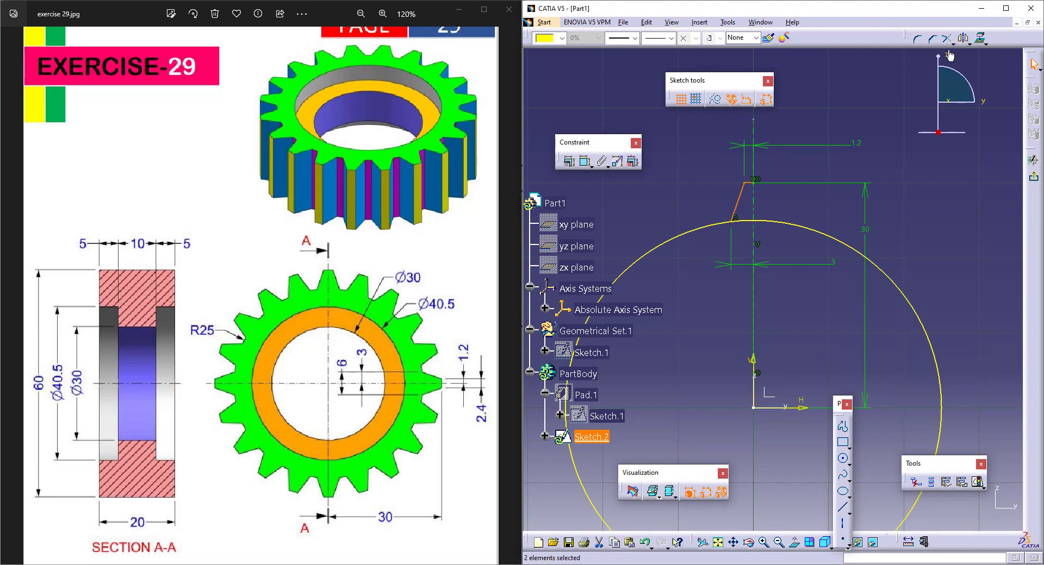
click(964, 40)
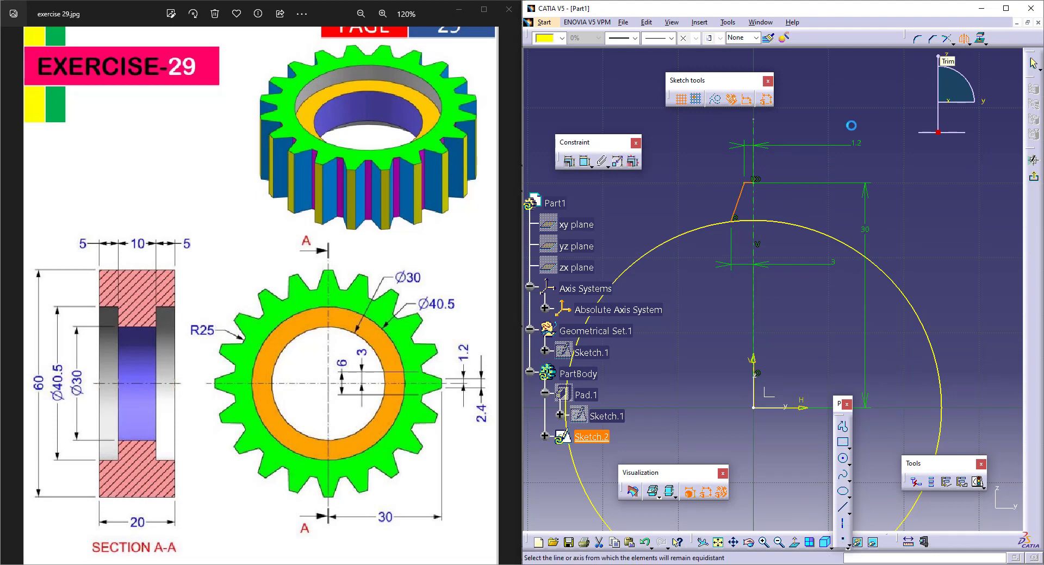
click(753, 215)
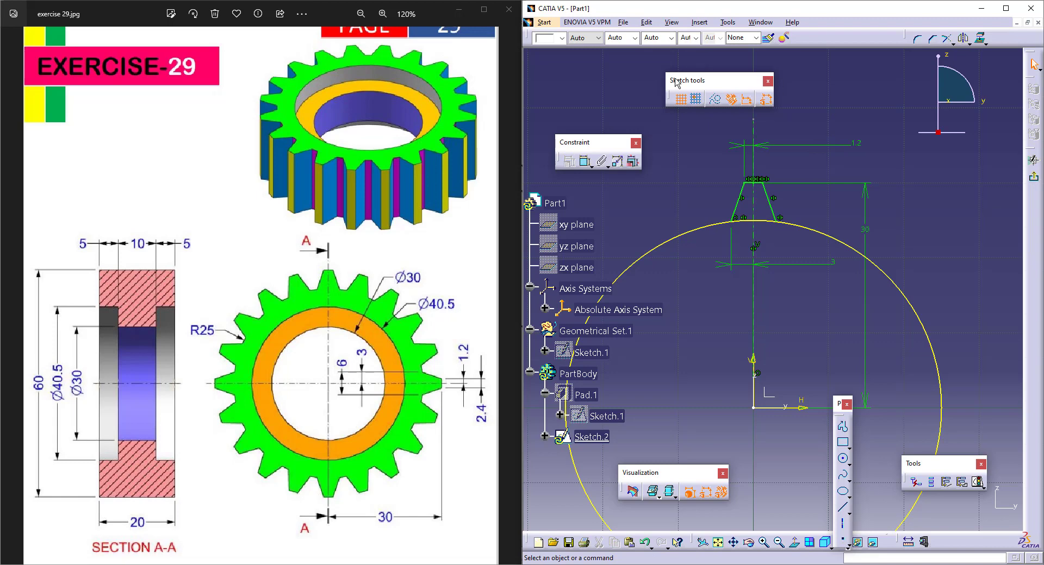
Step: Close the tooth profile with a straight 6 mm base line between the lower ends of the two slanted lines
click(843, 427)
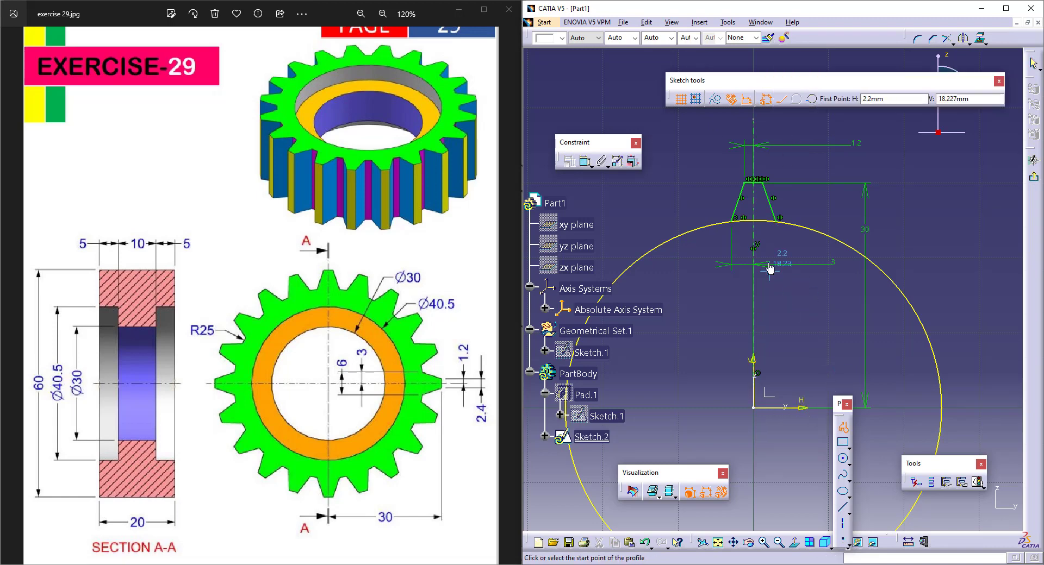
click(776, 221)
click(731, 221)
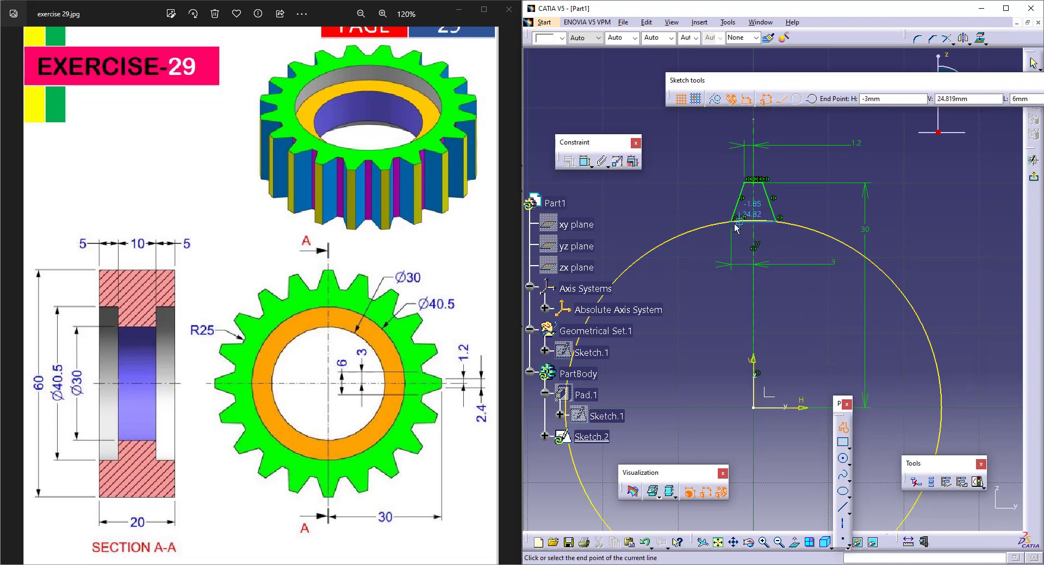
key(Escape)
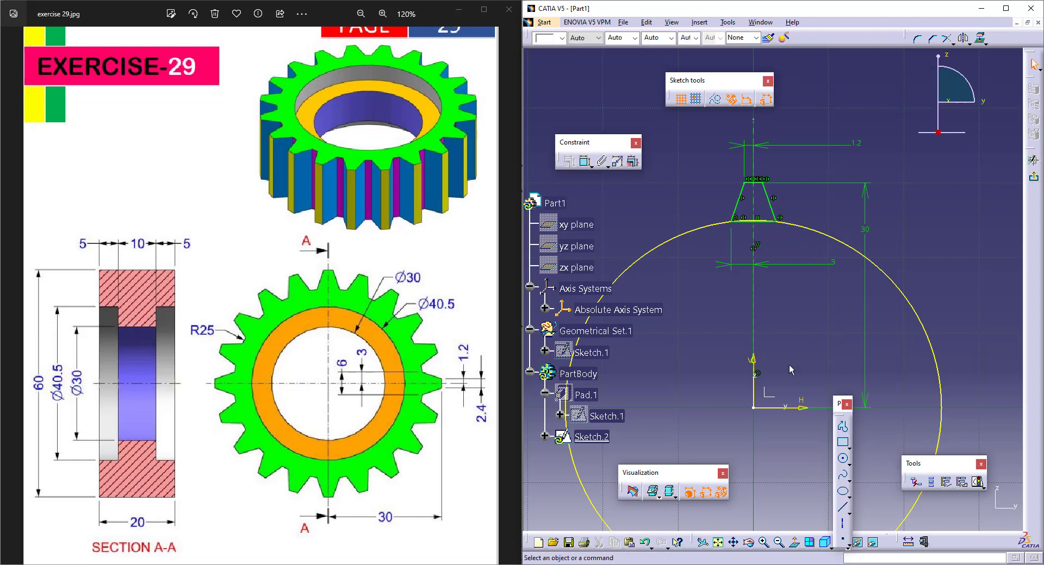
Step: Convert the projected circle to construction geometry and exit the tooth sketch
mouse_move(684, 359)
middle_down()
mouse_move(697, 403)
mouse_move(701, 336)
mouse_move(718, 370)
middle_up()
click(840, 249)
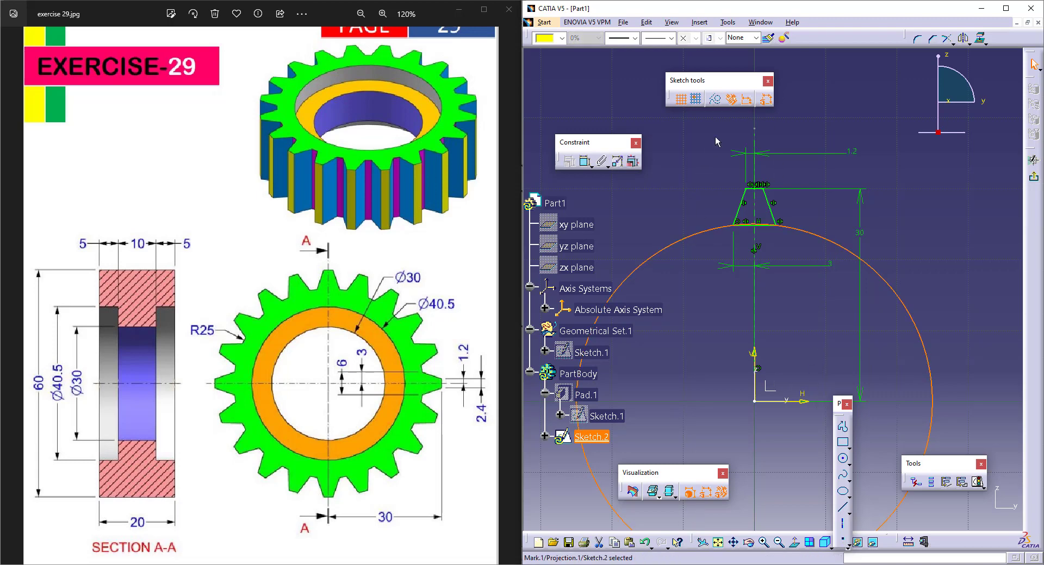
click(715, 99)
click(1033, 177)
Step: Show Pad.1 again and start a pad from the tooth profile in Sketch.2
right_click(590, 416)
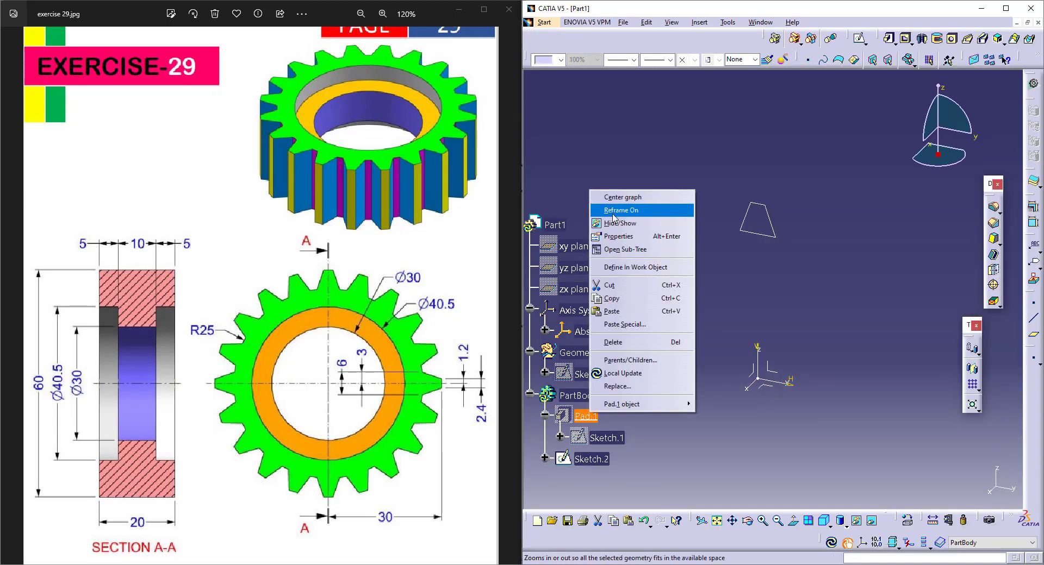
click(626, 227)
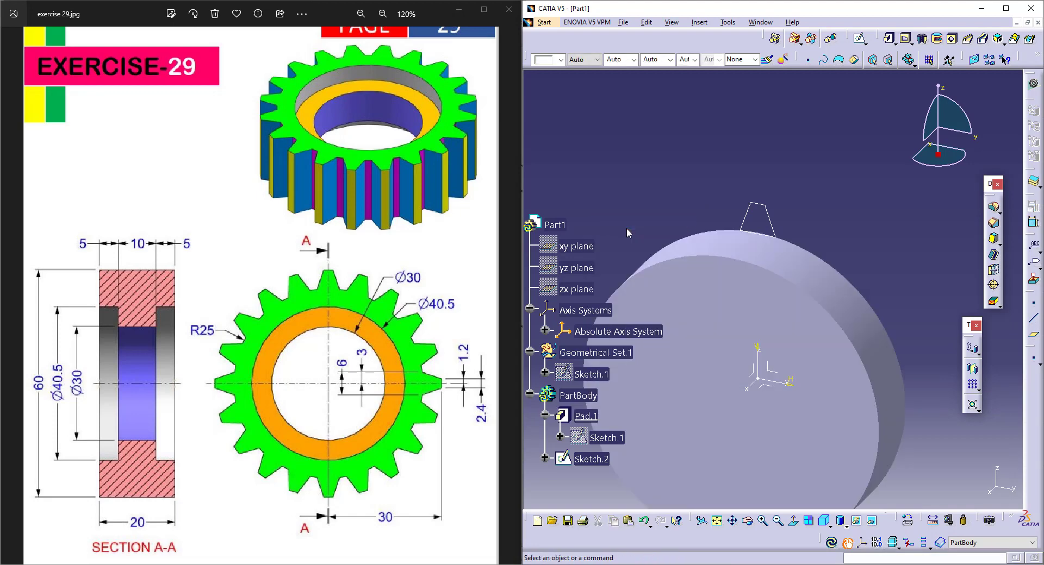
click(889, 38)
click(772, 208)
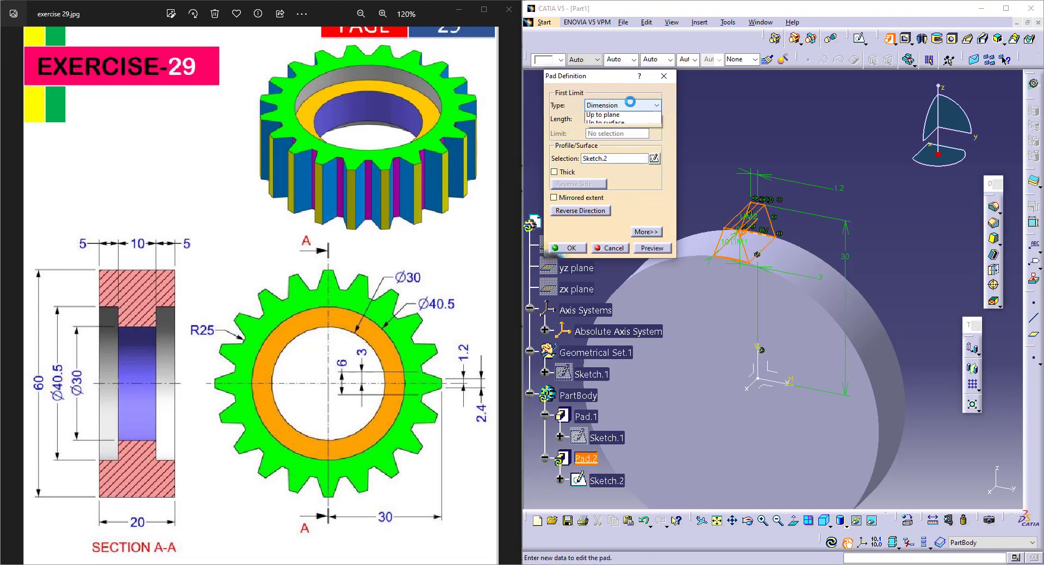
Step: Try to limit the tooth pad with the Up to next type
click(622, 105)
click(612, 123)
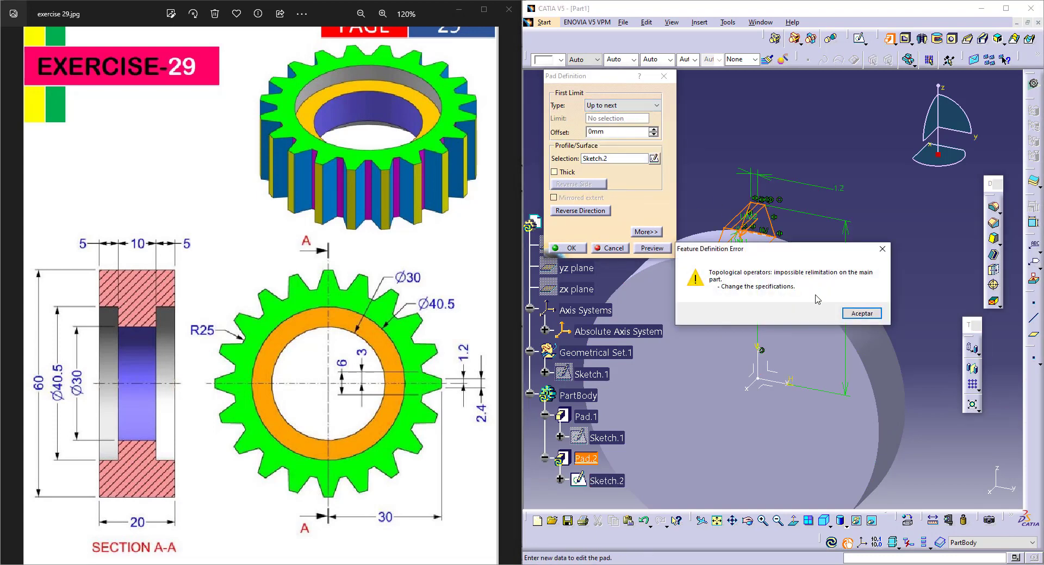
click(861, 314)
Step: Extrude the tooth with the Up to plane type, using the front face of Pad.1 as the limit
click(639, 108)
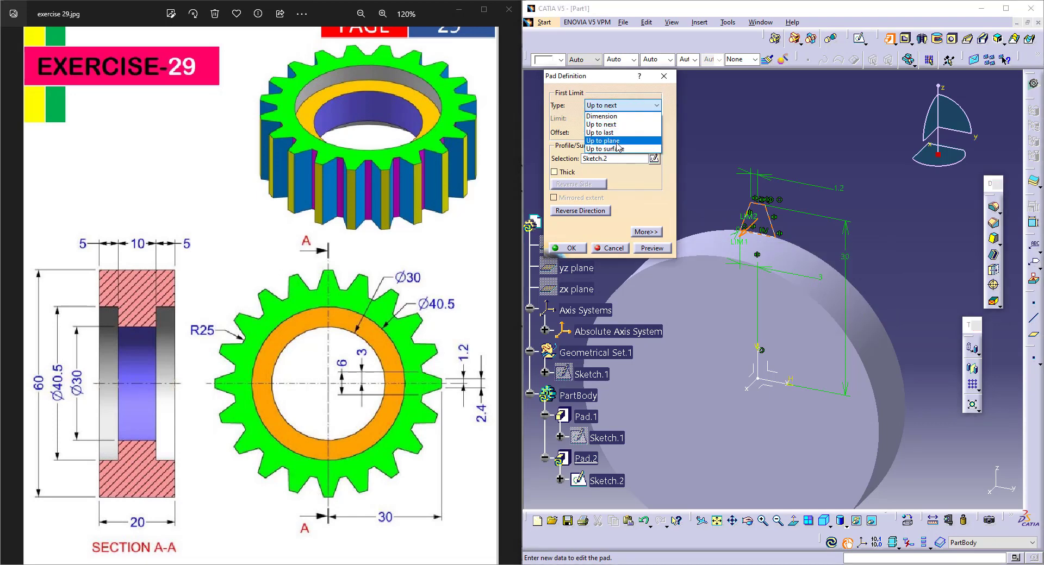
click(620, 141)
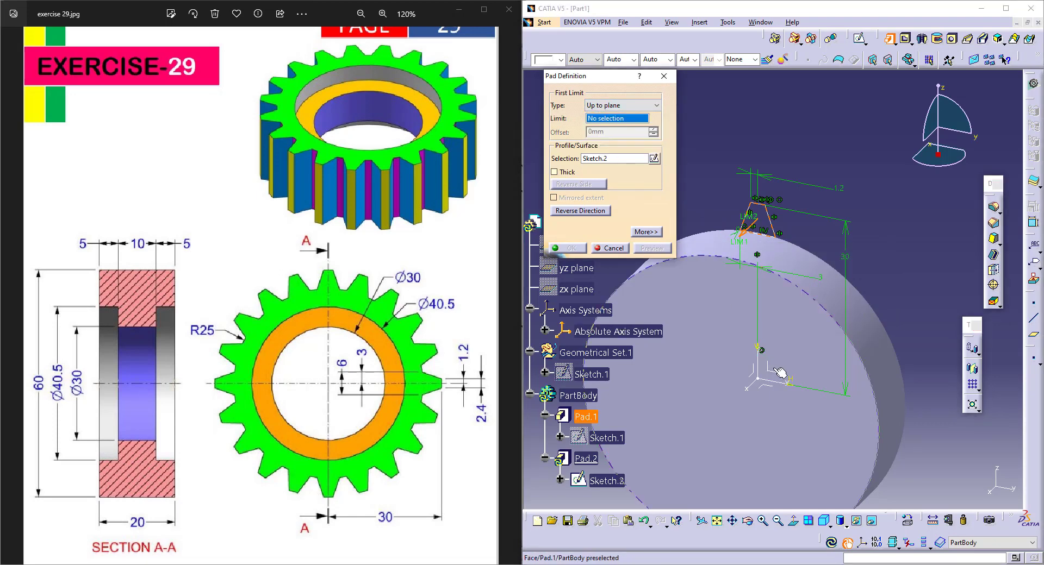
middle_drag(776, 368, 742, 374)
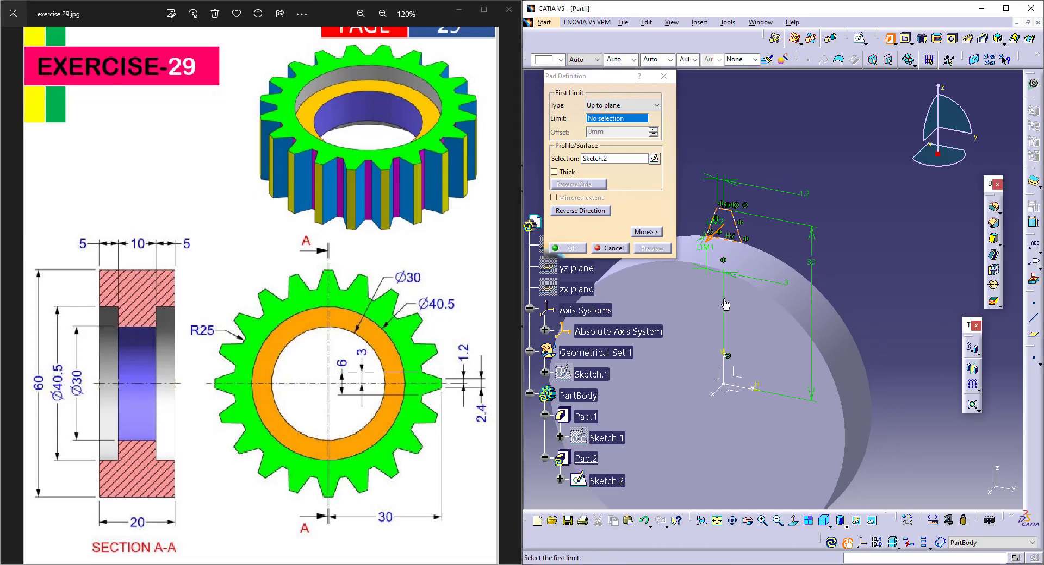
click(752, 285)
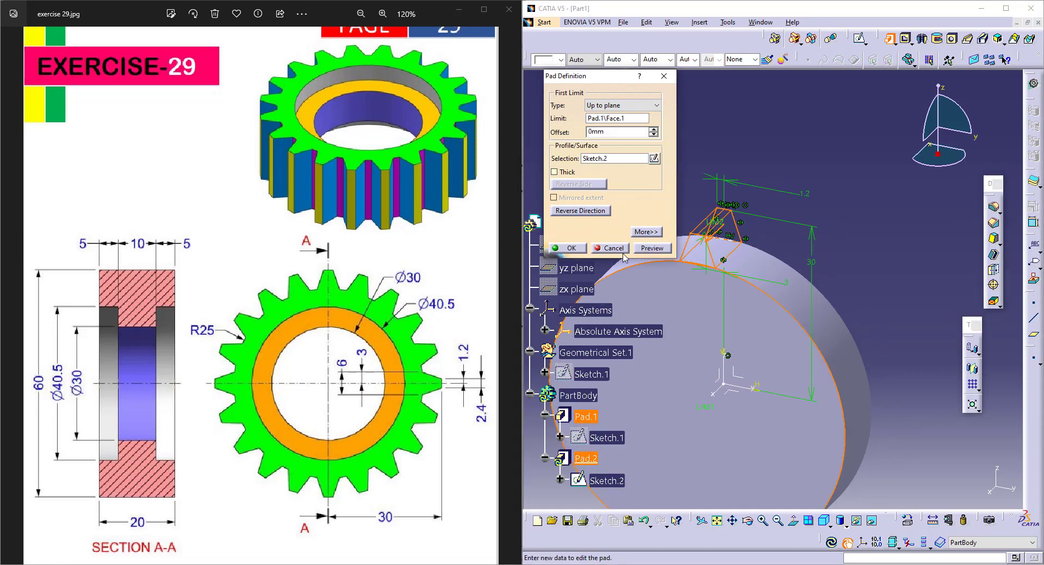
click(549, 248)
Step: Create a complete-crown circular pattern of the tooth pad with 20 instances around the X Axis
middle_drag(723, 305, 750, 337)
double_click(597, 461)
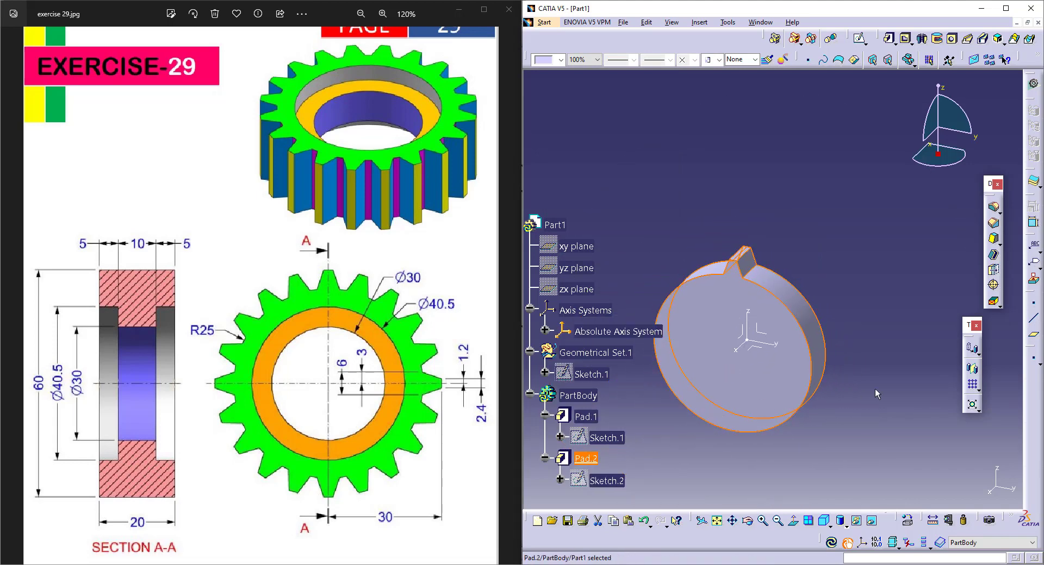
click(978, 388)
click(1007, 402)
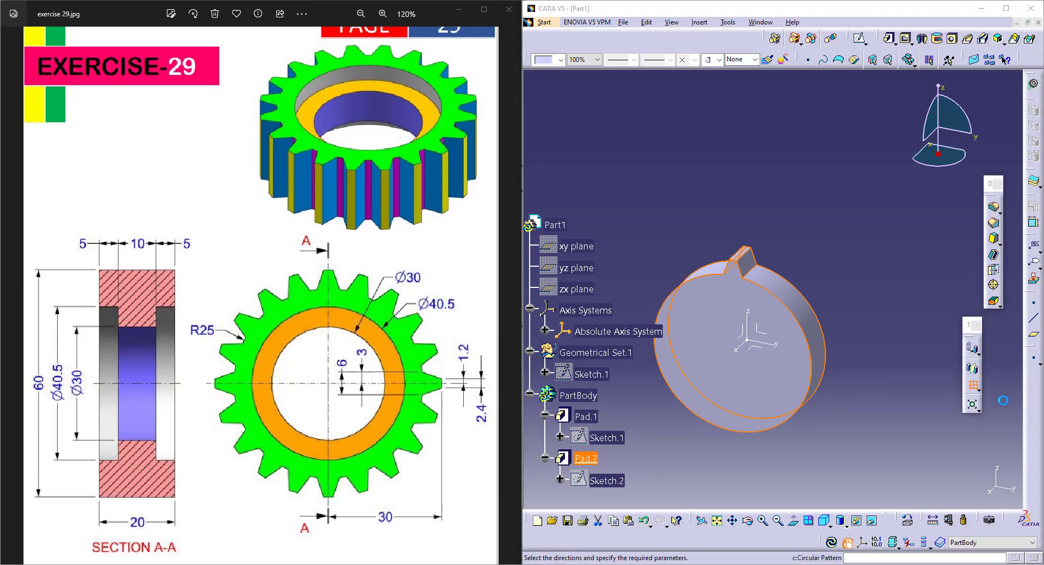
click(905, 339)
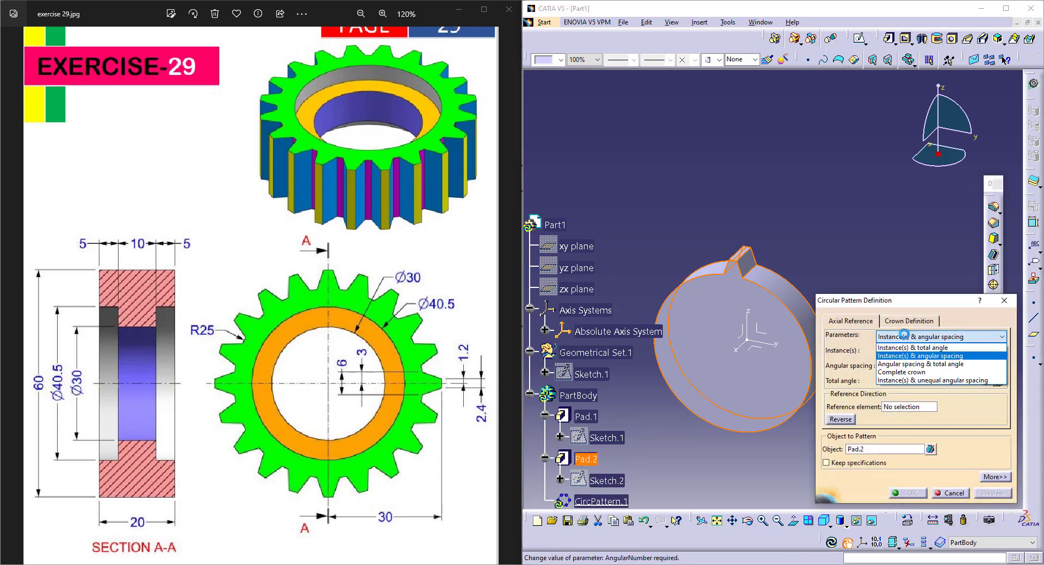
click(913, 369)
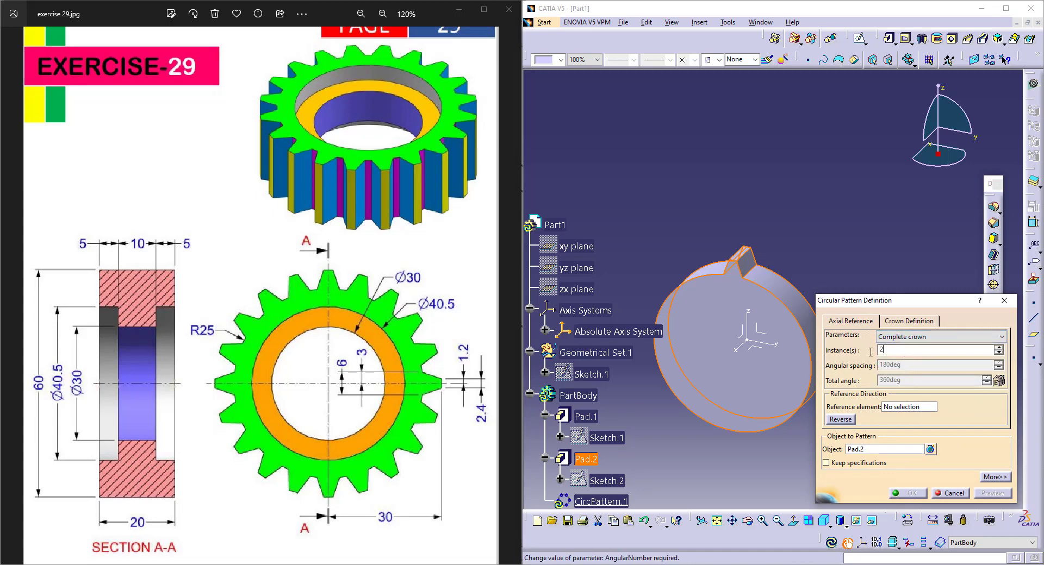
drag(871, 353, 861, 352)
text(0)
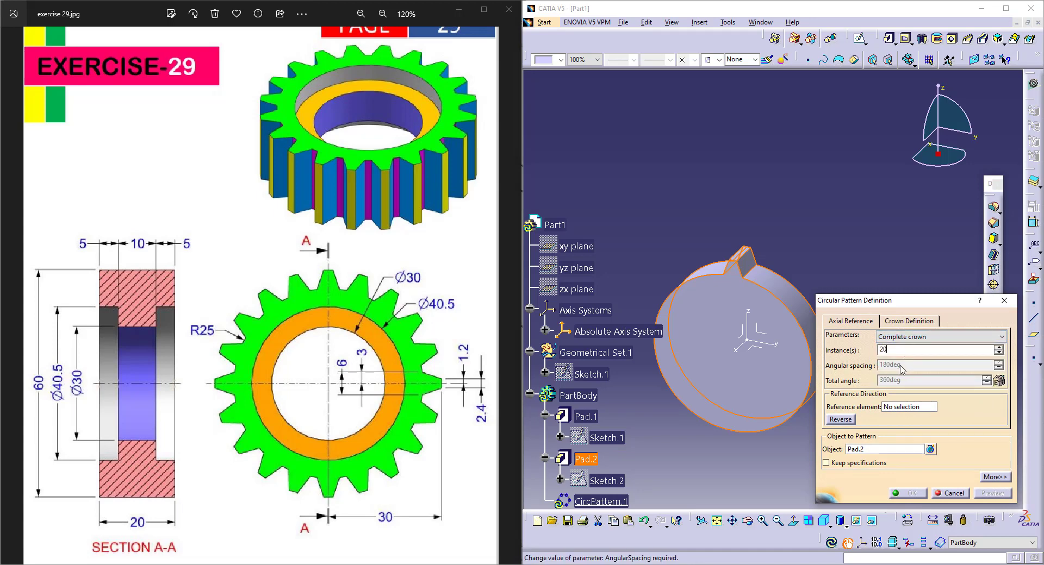
right_click(903, 410)
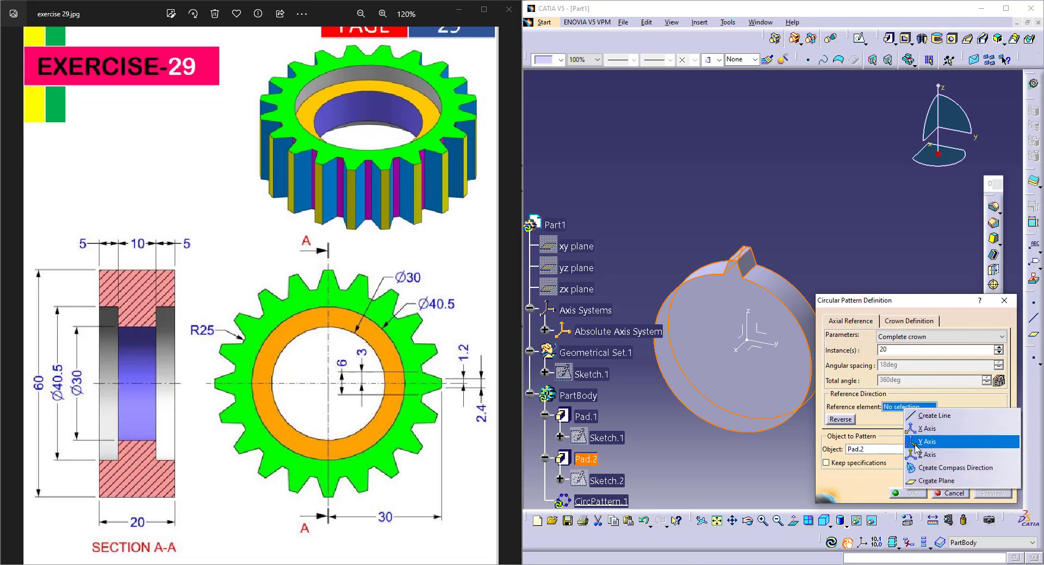
click(922, 431)
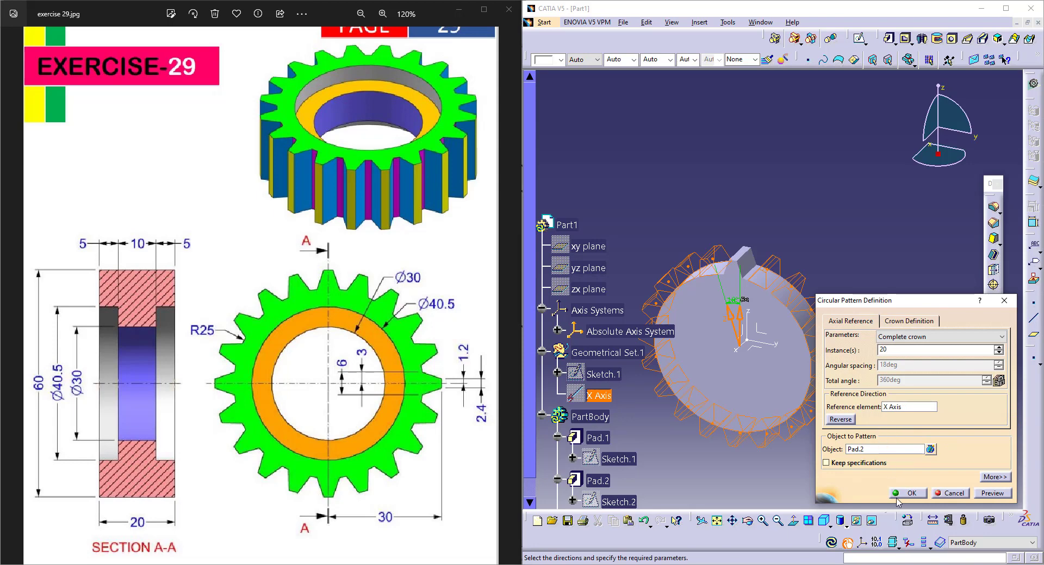
click(912, 493)
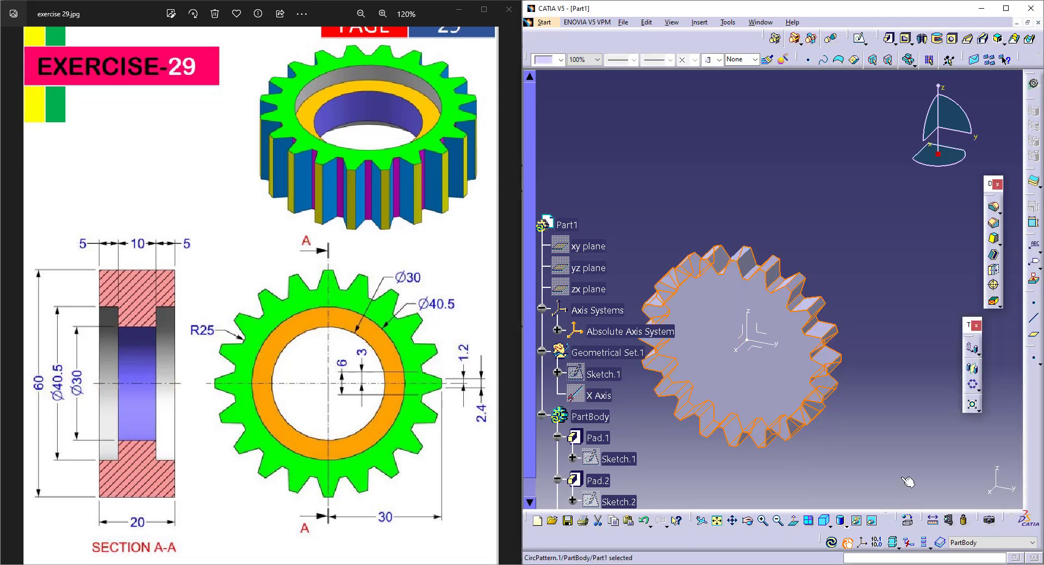
middle_drag(756, 401, 818, 321)
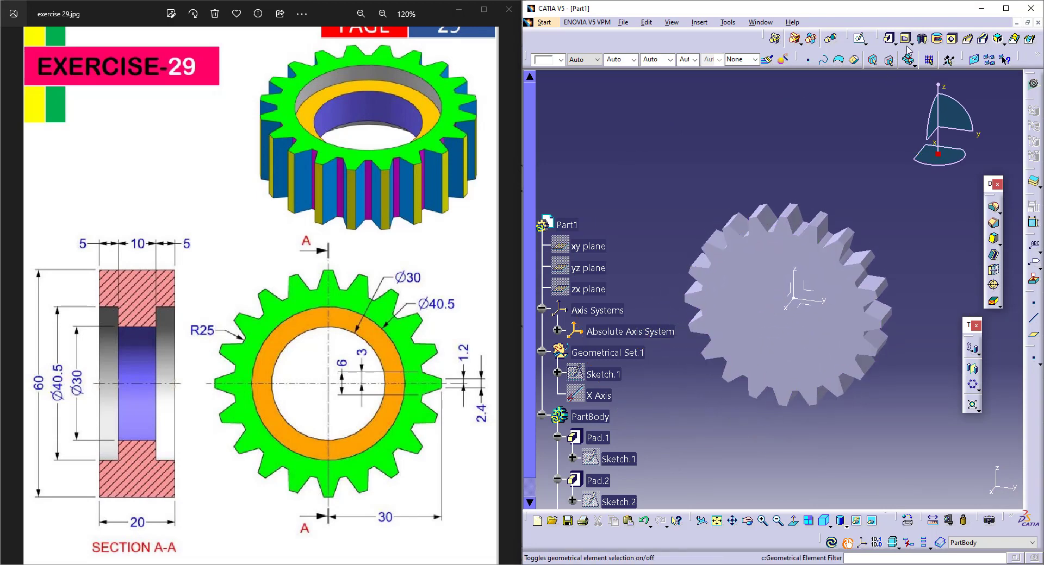
click(953, 39)
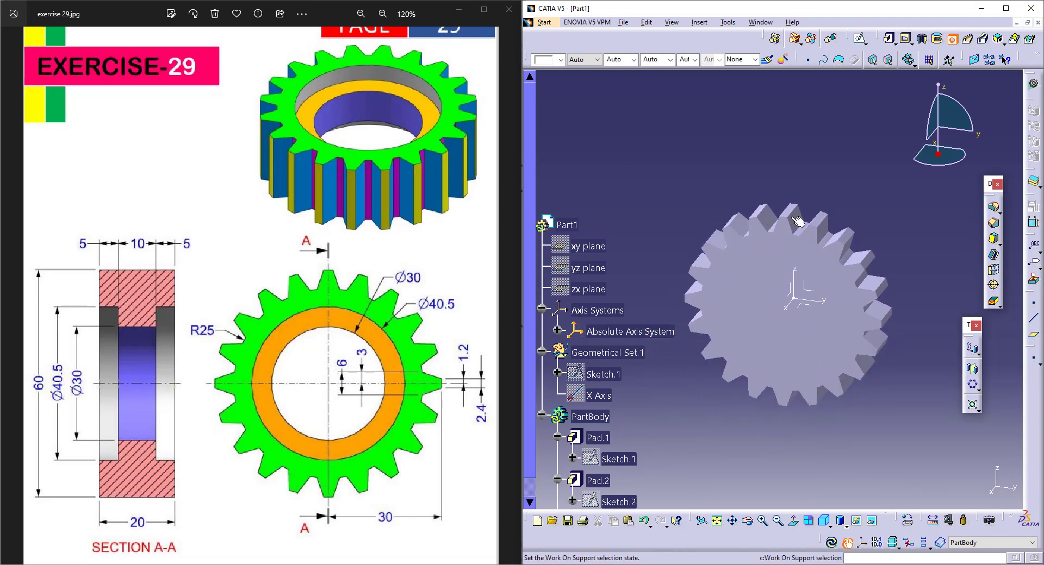
click(787, 293)
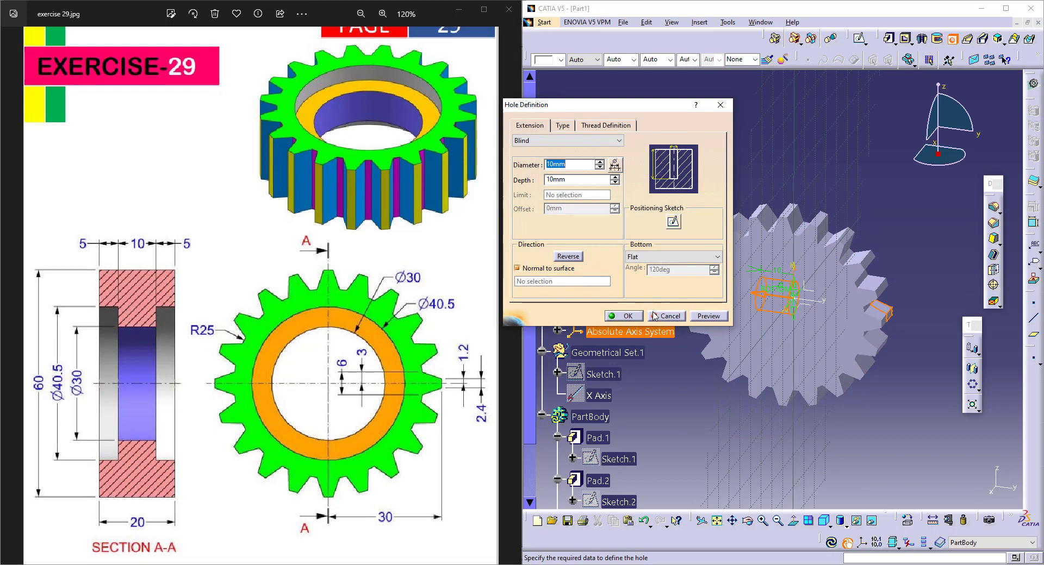
click(654, 315)
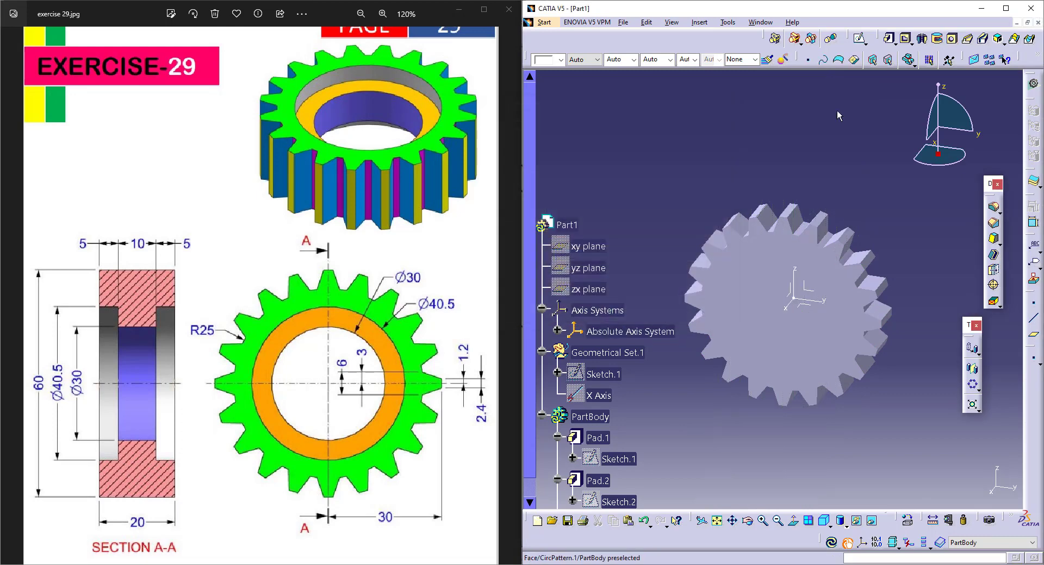
Step: Start a hole on the gear's front face with a diameter of 30 mm and the Up To Next extension
click(936, 38)
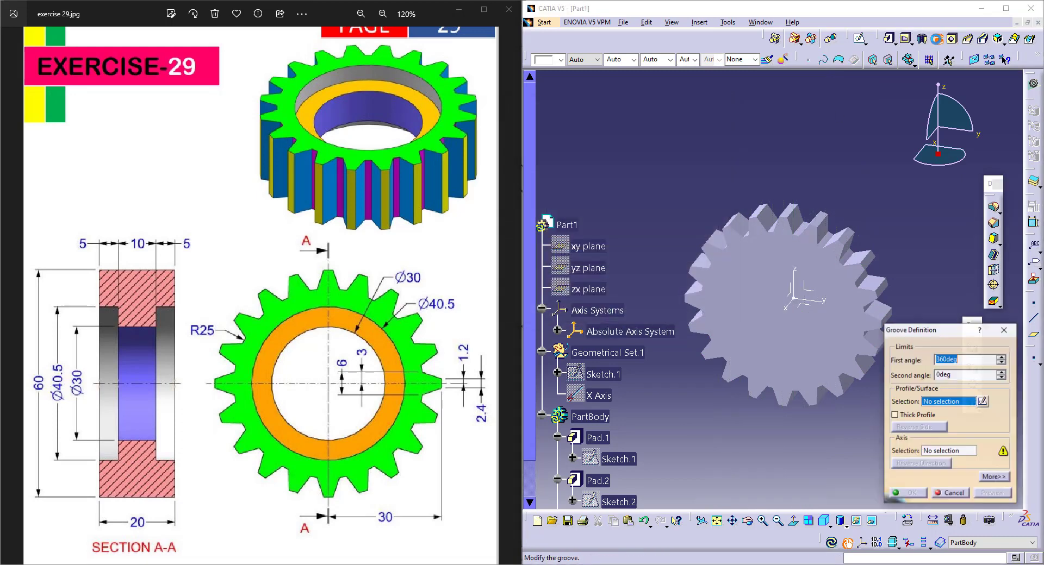
click(1001, 334)
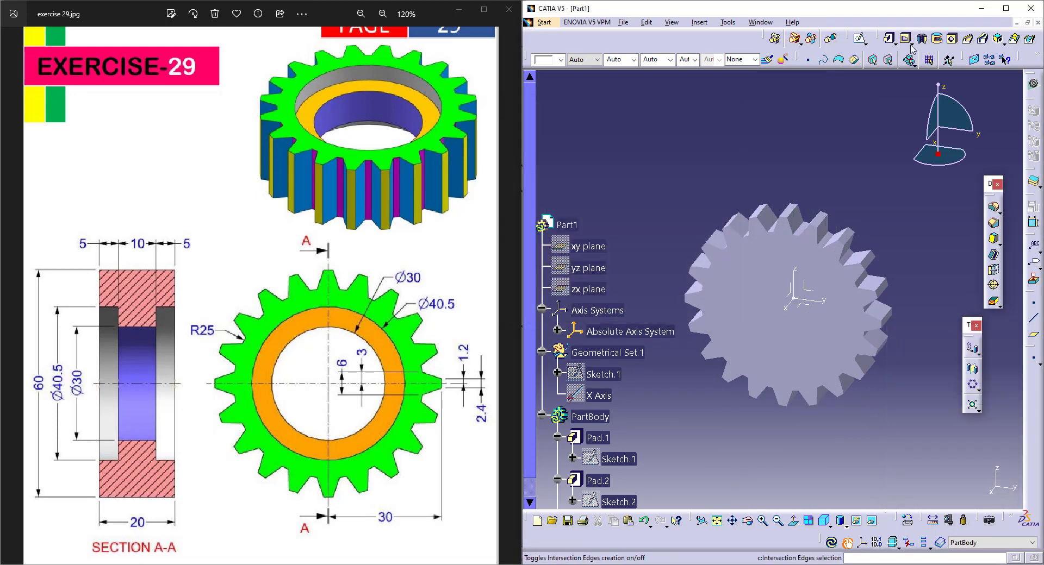
click(792, 263)
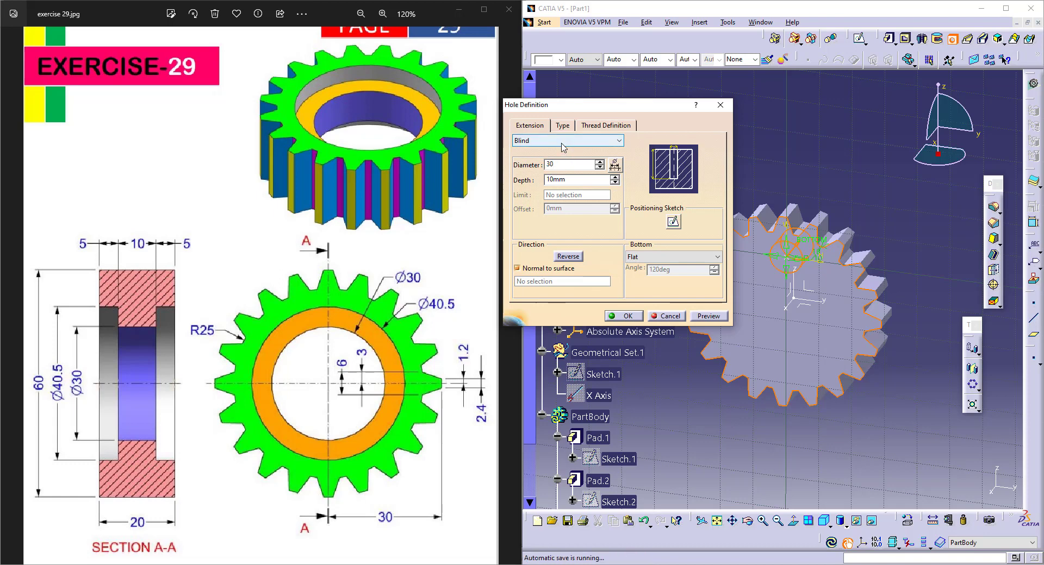
click(563, 146)
click(564, 159)
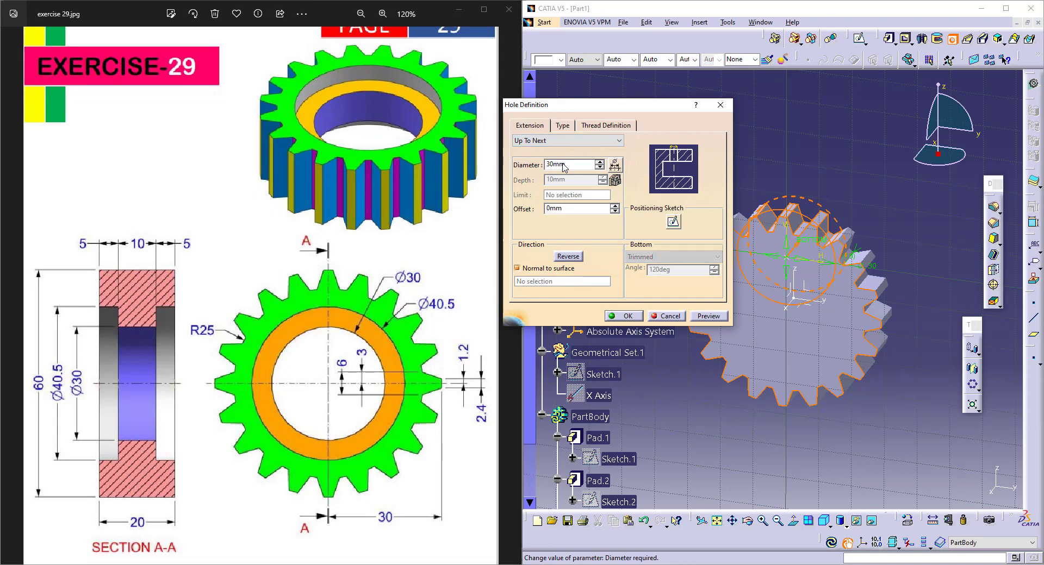
Step: Set the hole type to Counterbored with a counterbore diameter of 50 mm
click(562, 126)
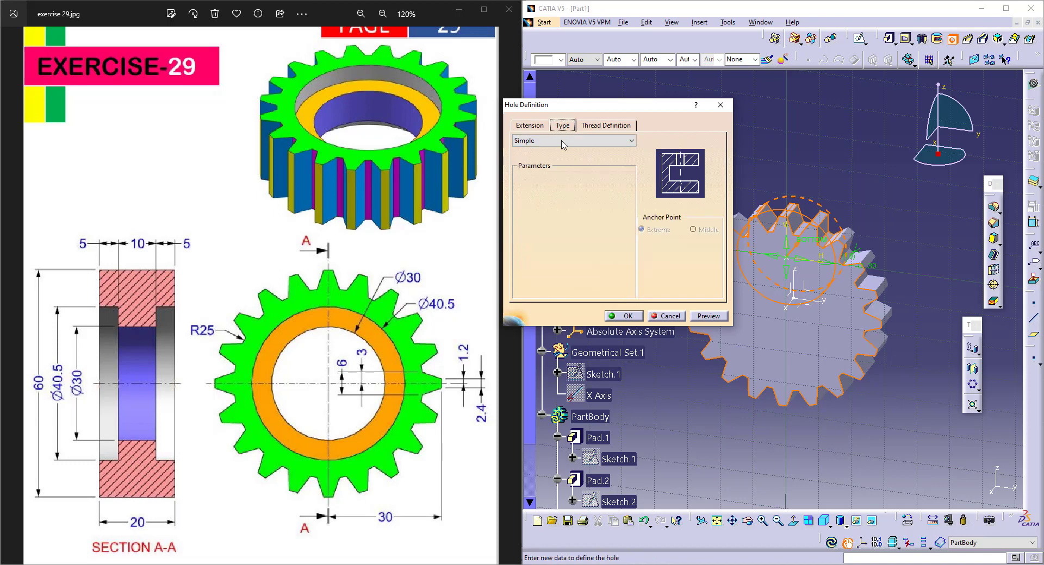
click(566, 143)
click(559, 170)
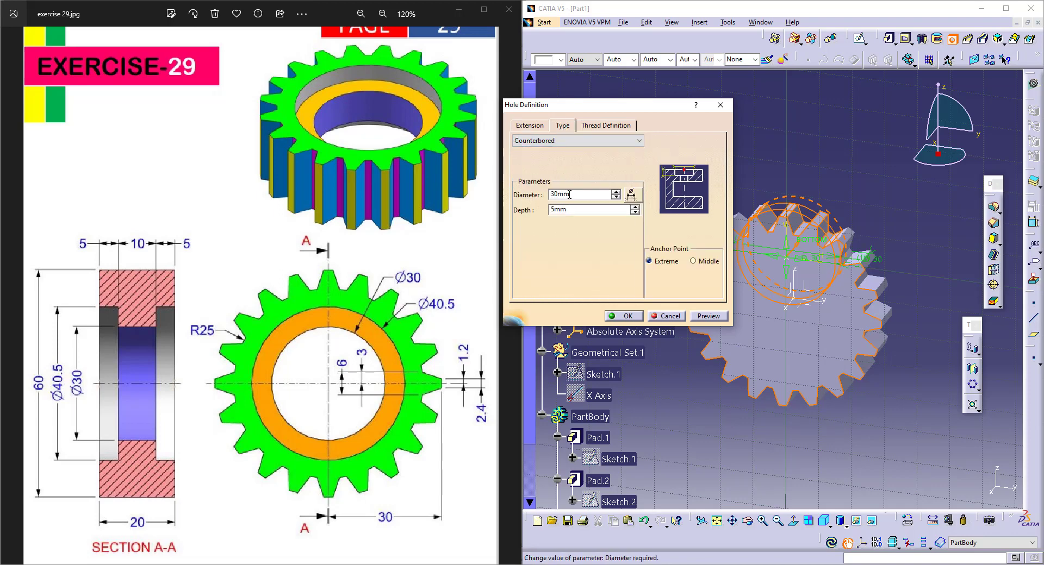
drag(576, 194, 535, 194)
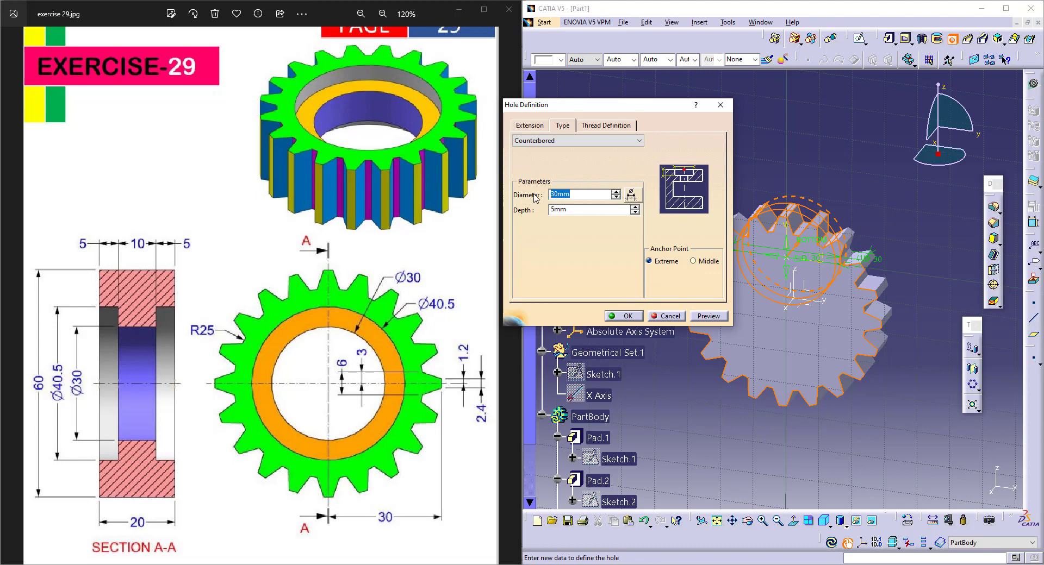
text(50)
key(Tab)
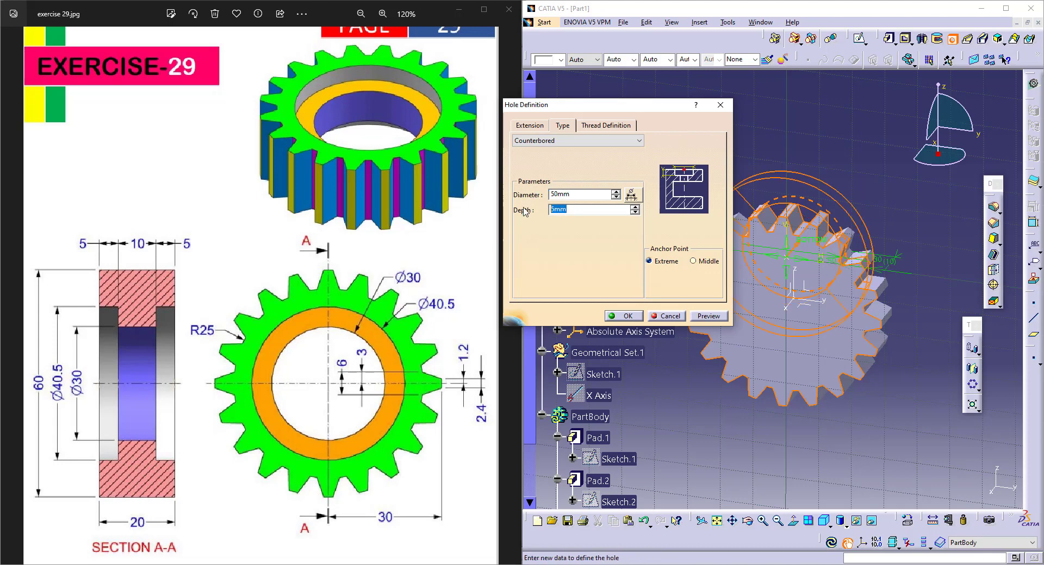
Step: In the hole's positioning sketch, make the centre point coincident with the origin of the Absolute Axis System
click(528, 126)
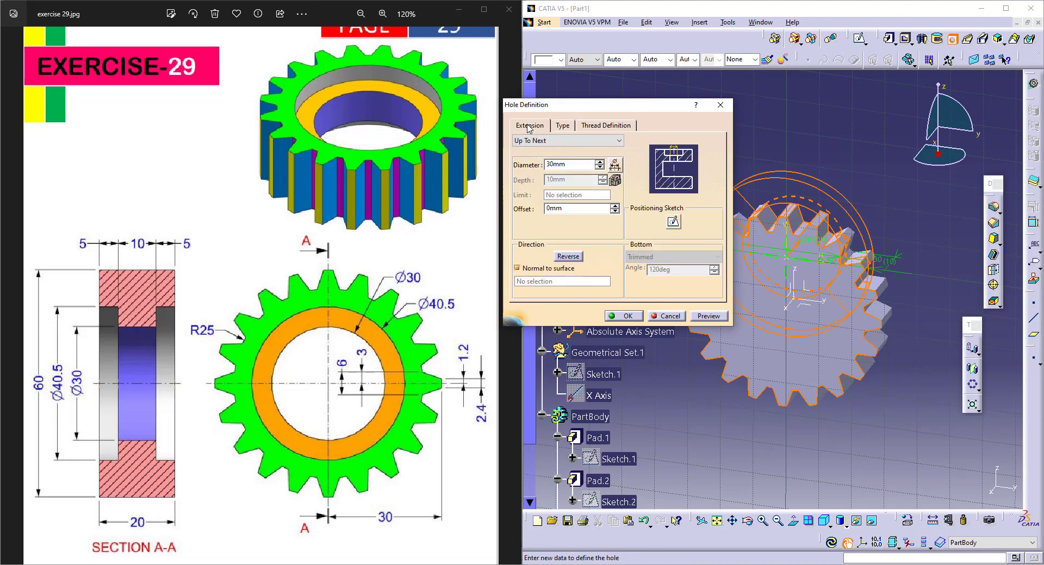
click(672, 223)
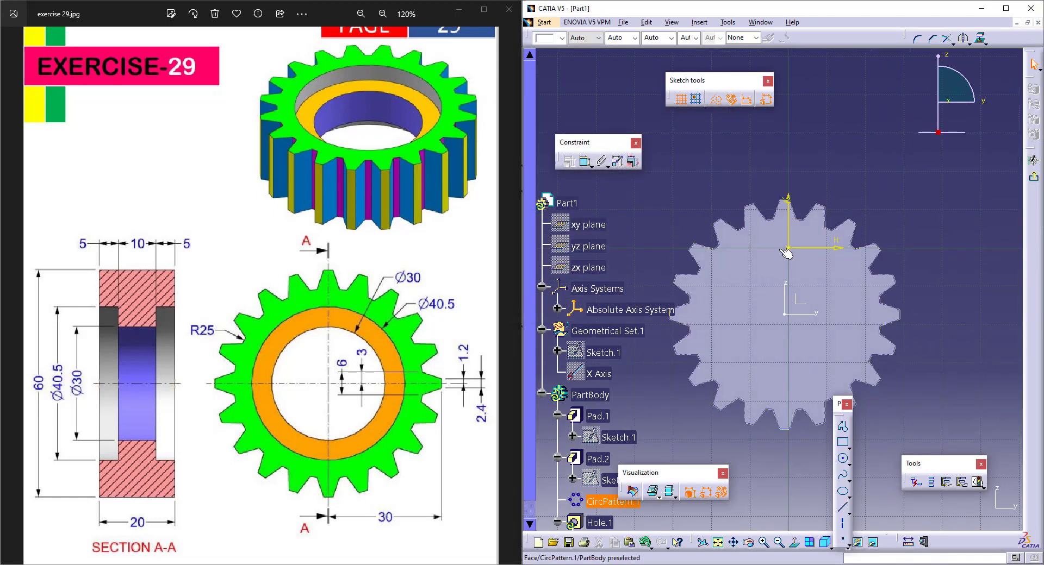
drag(788, 250, 813, 284)
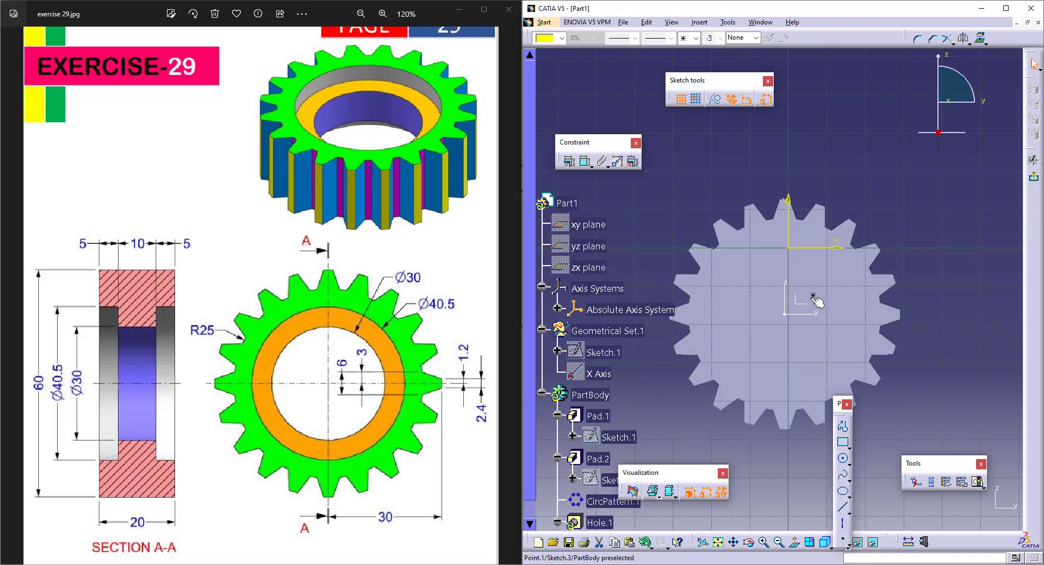
click(783, 315)
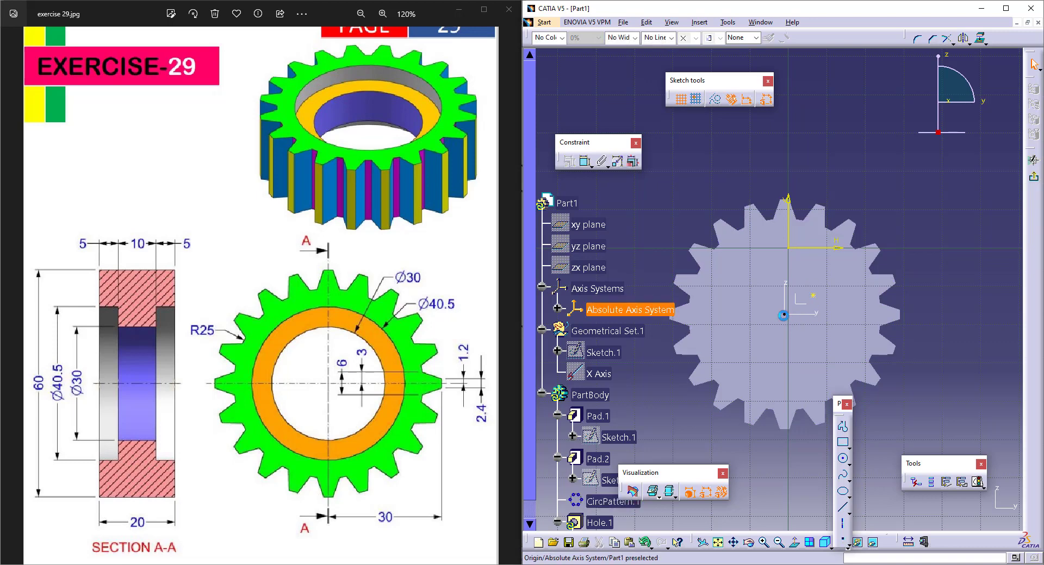
ctrl+click(814, 299)
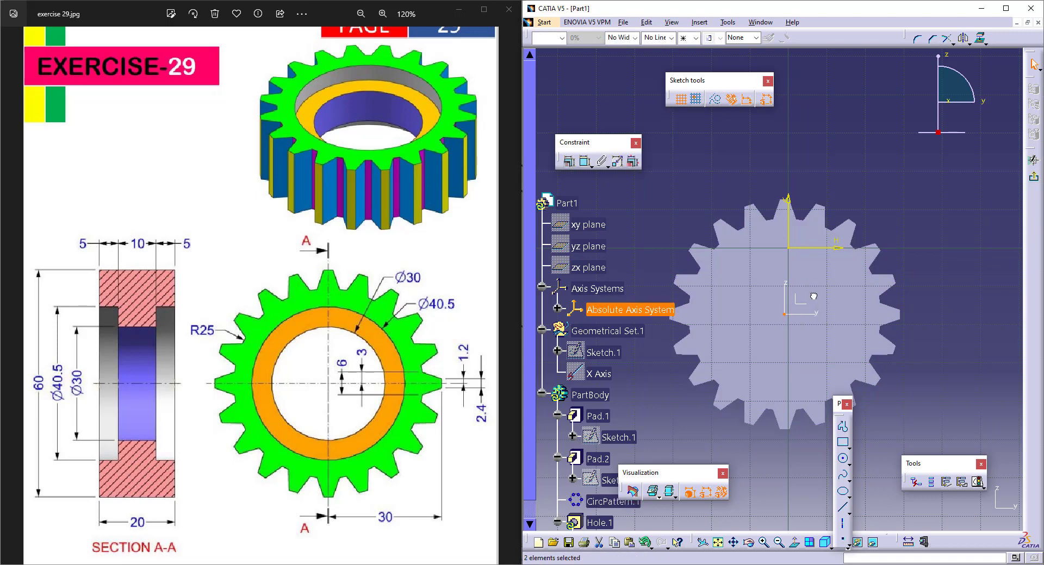
click(569, 161)
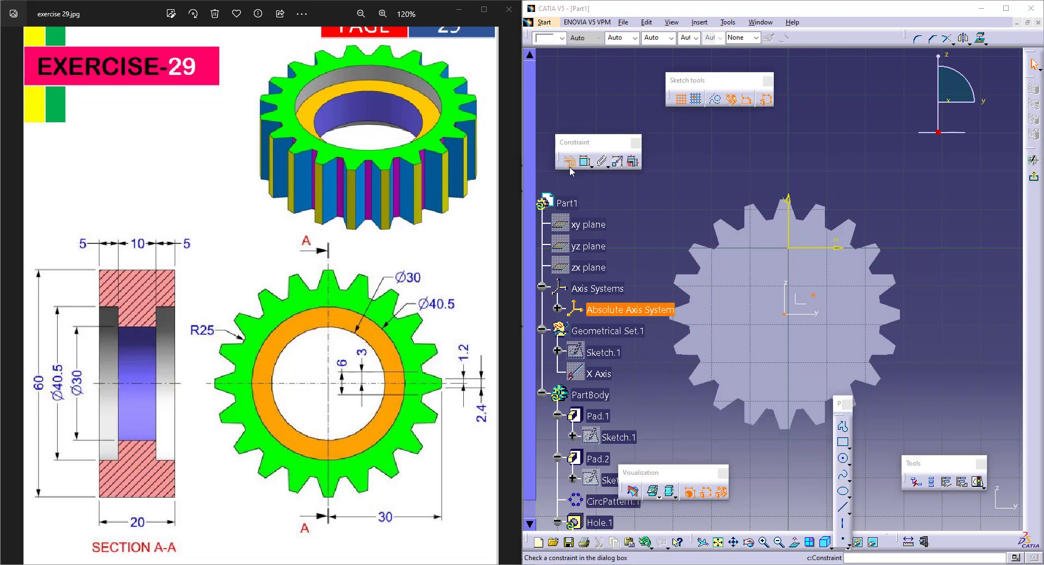
click(963, 409)
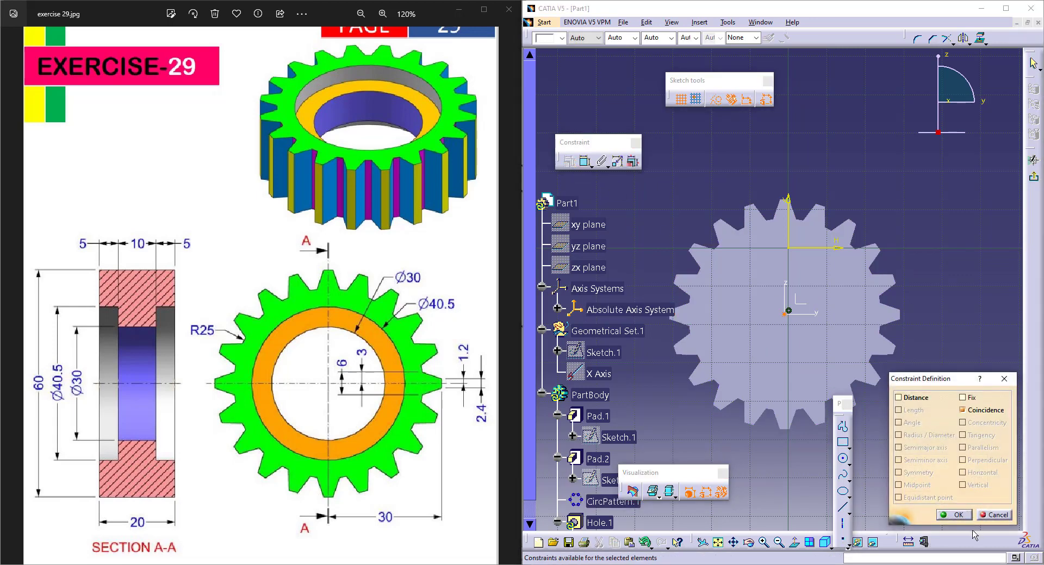
click(960, 516)
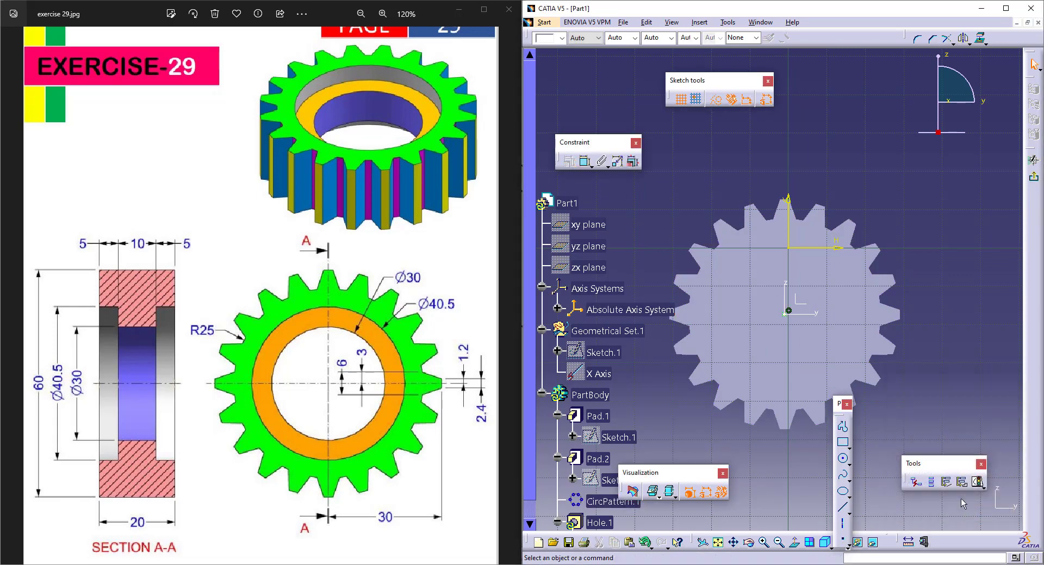
click(1034, 181)
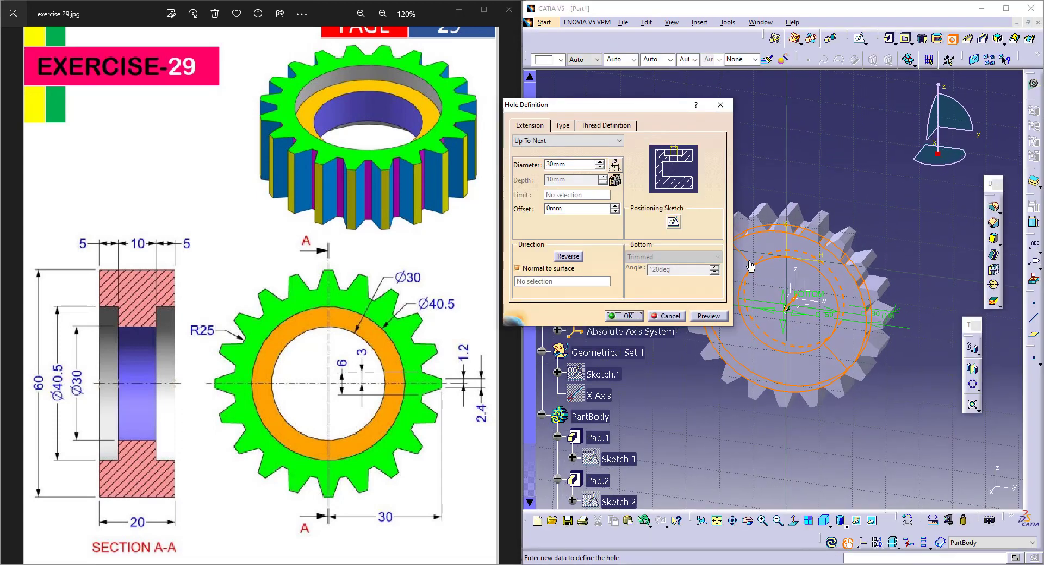
Step: Set the counterbore diameter to 40.5 mm as given in the drawing and create the hole
click(563, 126)
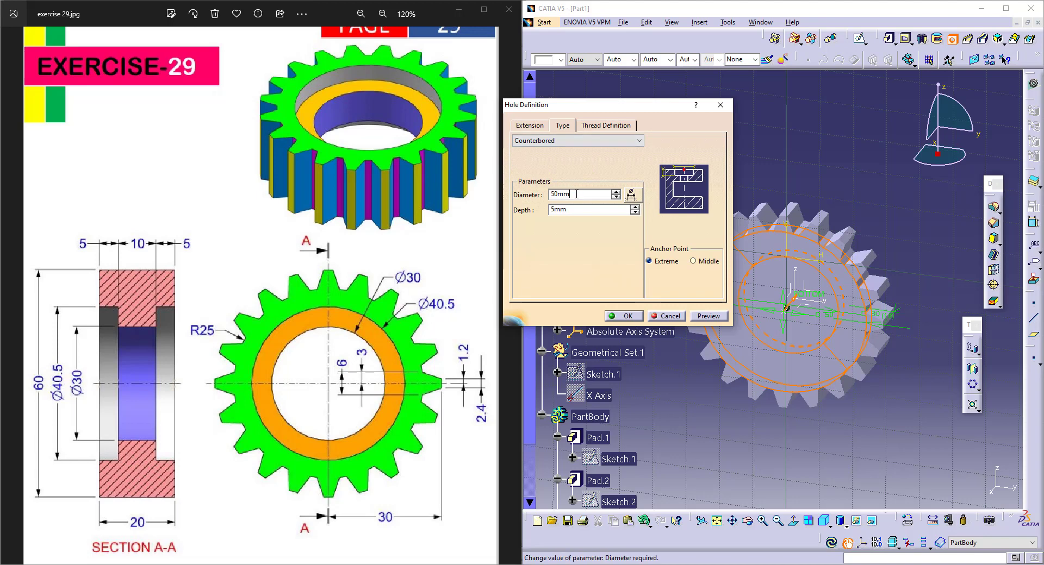
drag(575, 194, 509, 184)
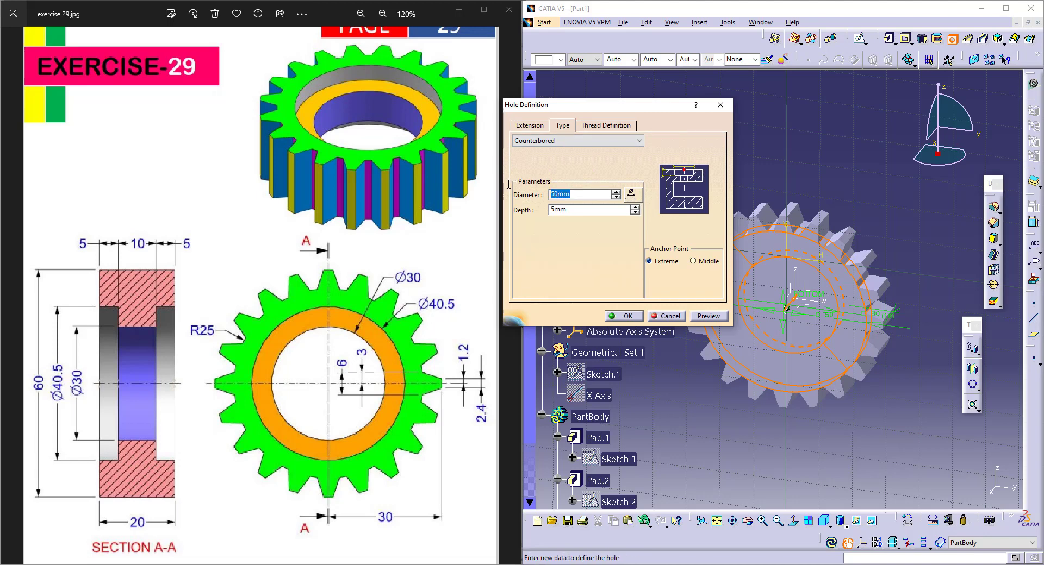
click(621, 315)
Step: Start a Mirror of the gear body
middle_drag(798, 299, 676, 310)
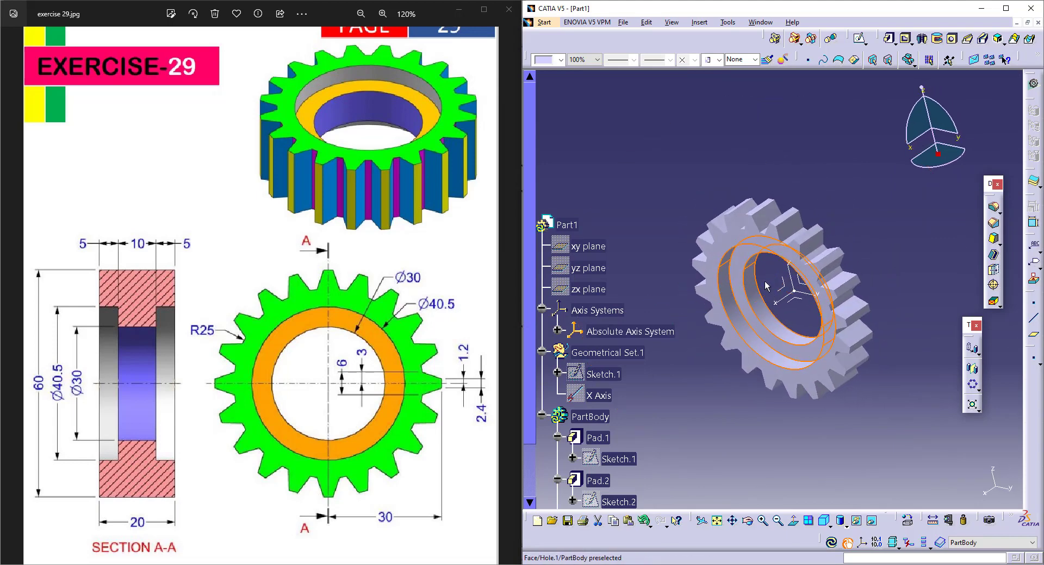
middle_drag(804, 272, 642, 369)
click(762, 390)
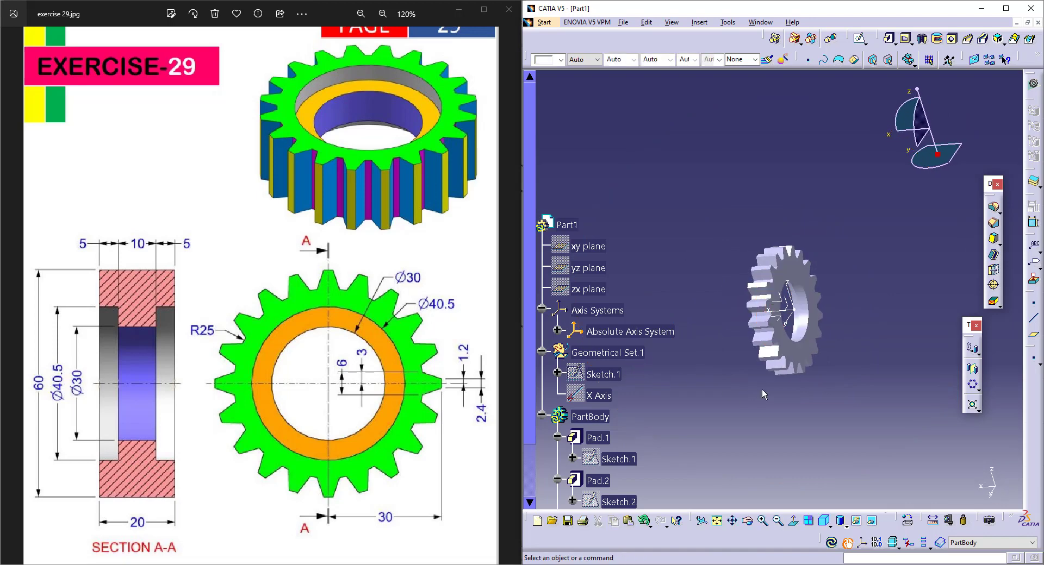
click(973, 371)
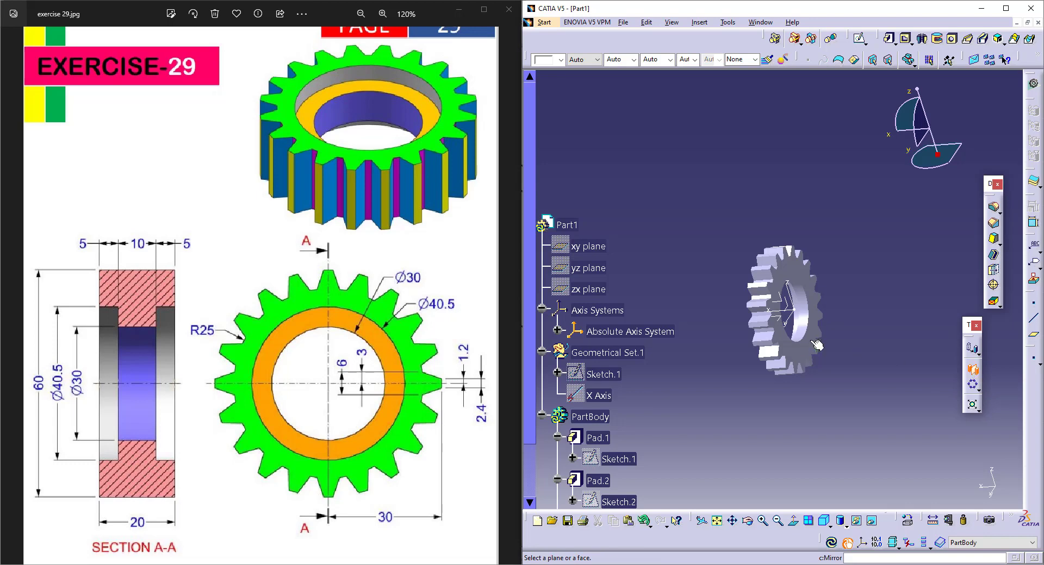